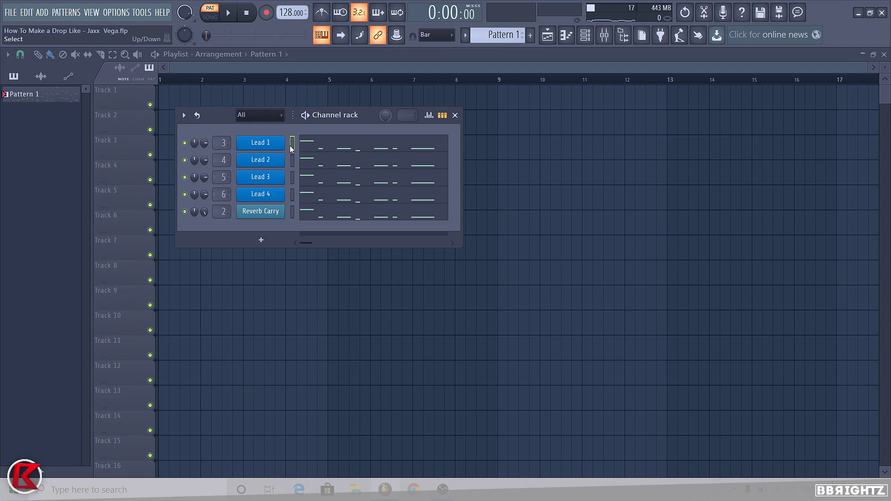
Step: Inspect the Nexus plugin on Lead 1 and the Sylenth1 plugin on Lead 2
click(262, 144)
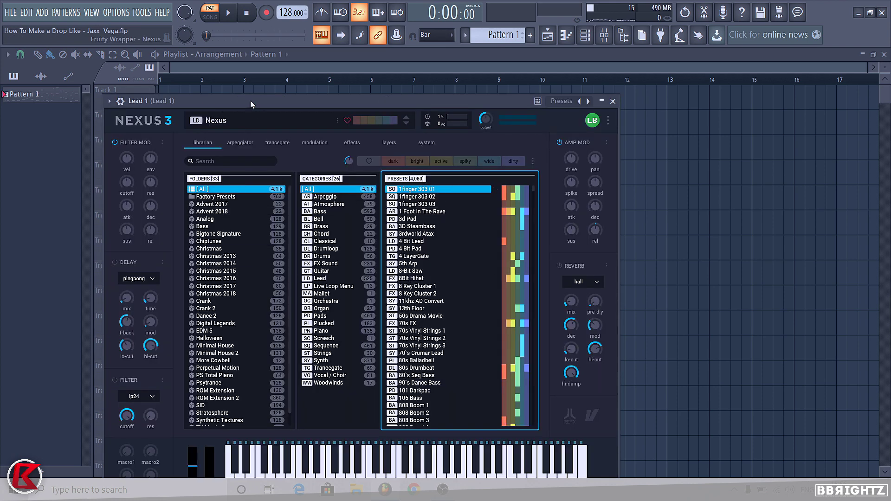
click(612, 101)
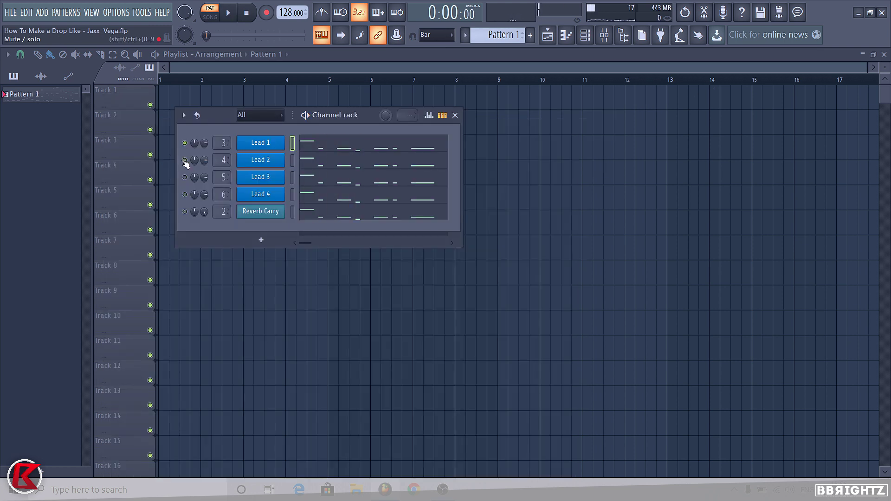
click(273, 161)
drag(269, 139, 289, 77)
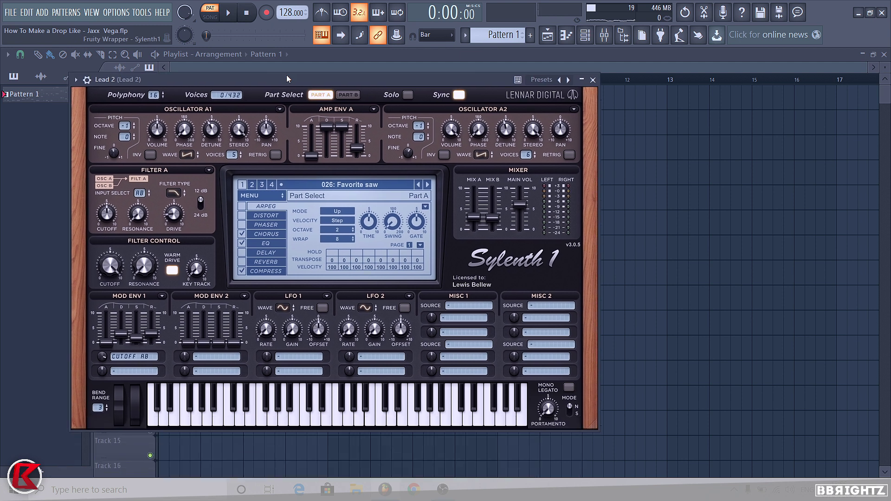
click(593, 79)
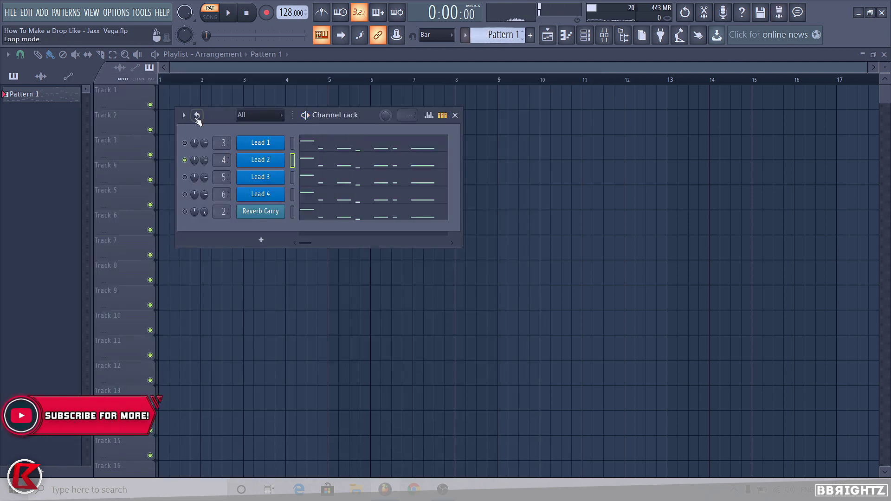
Step: Solo Lead 3, inspect its Spire plugin settings, and audition the channel
click(185, 177)
click(254, 181)
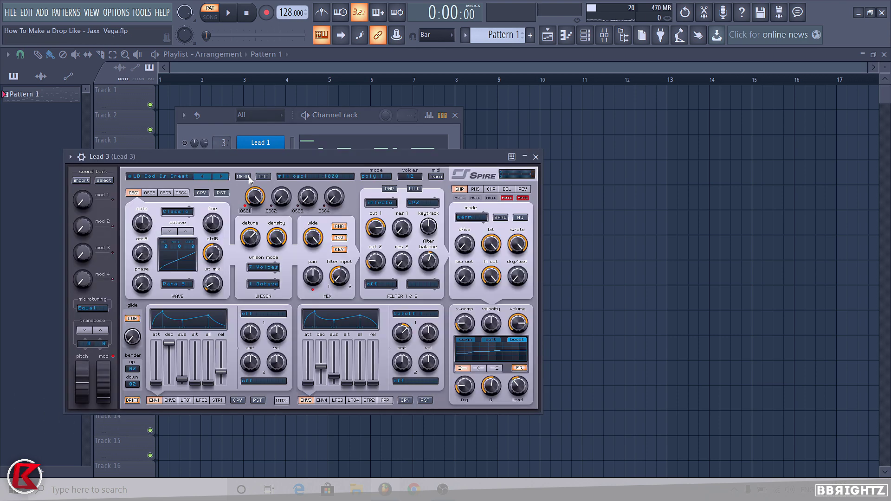
click(535, 157)
key(space)
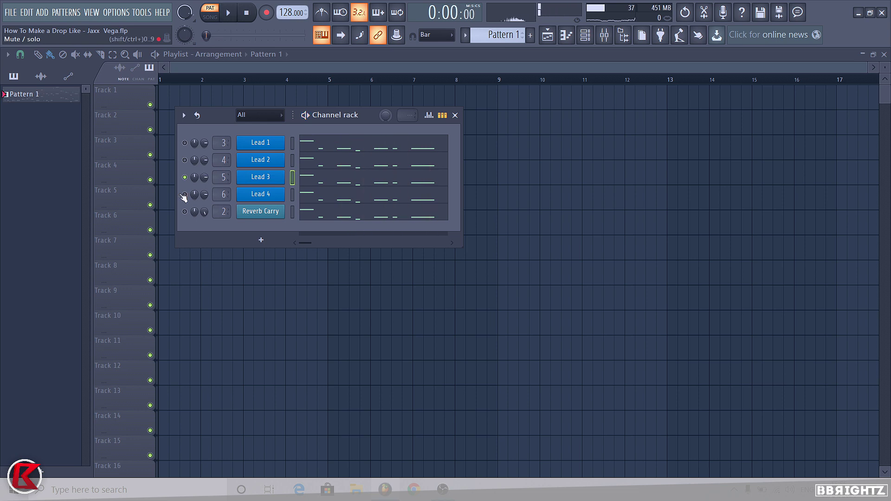
Step: Inspect Lead 4's Nexus plugin and its mixer effect chain, auditioning the soloed channel
click(260, 194)
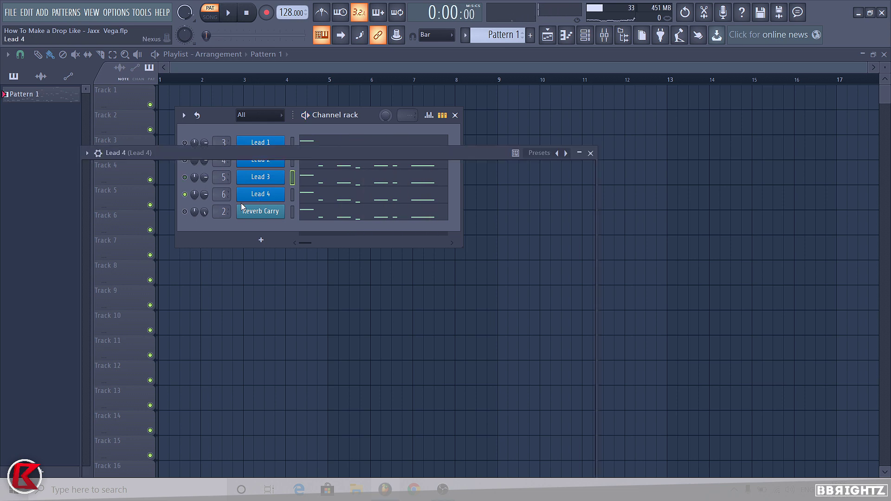
drag(212, 154, 223, 102)
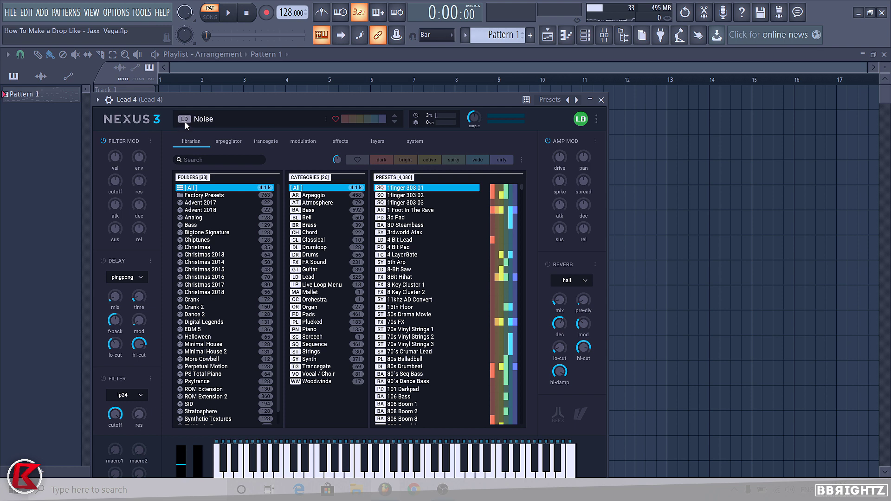
click(601, 99)
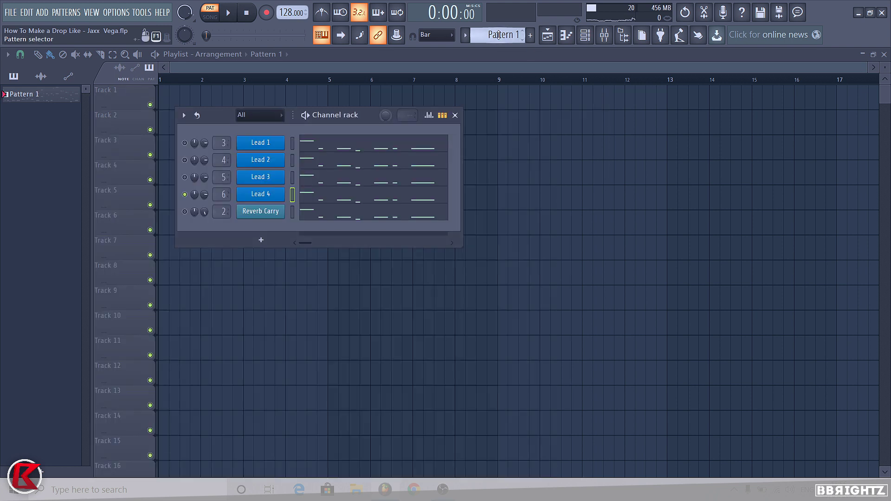
key(space)
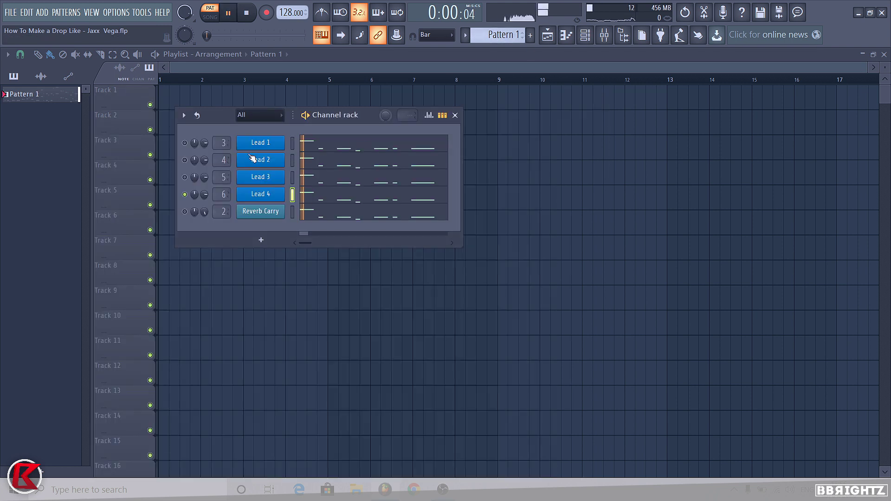
key(space)
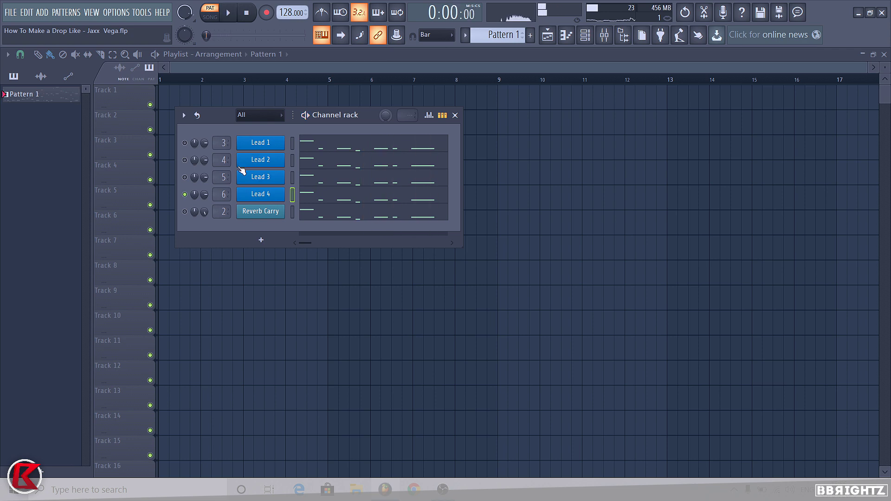
click(605, 34)
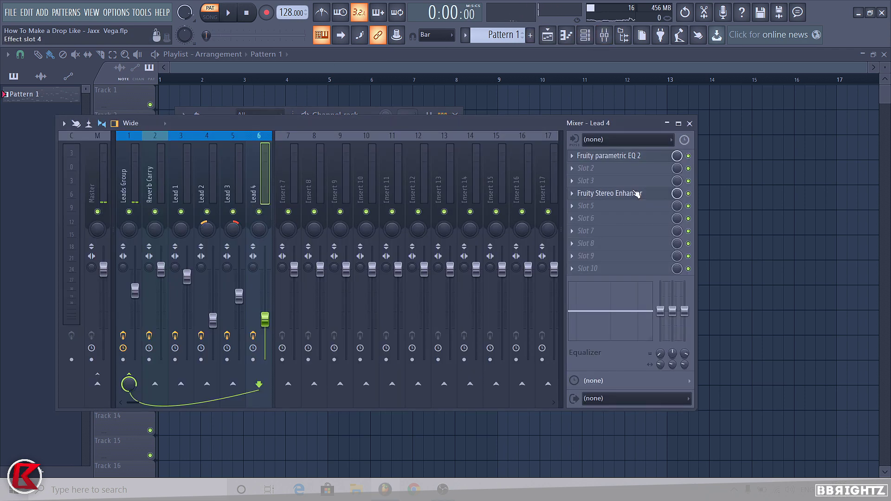
click(690, 123)
Step: Solo Reverb Carry for listening and re-enable Lead 4, Lead 3, Lead 2 and Lead 1 in the channel rack
click(185, 212)
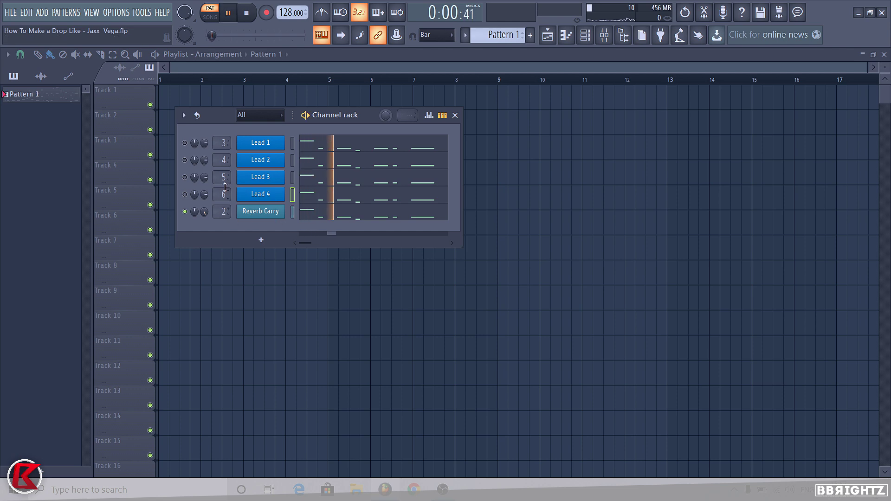
click(185, 195)
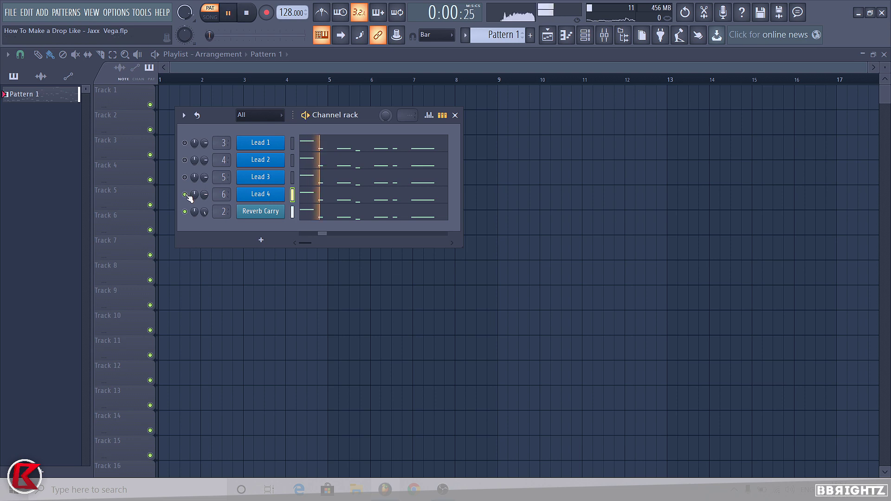
click(292, 213)
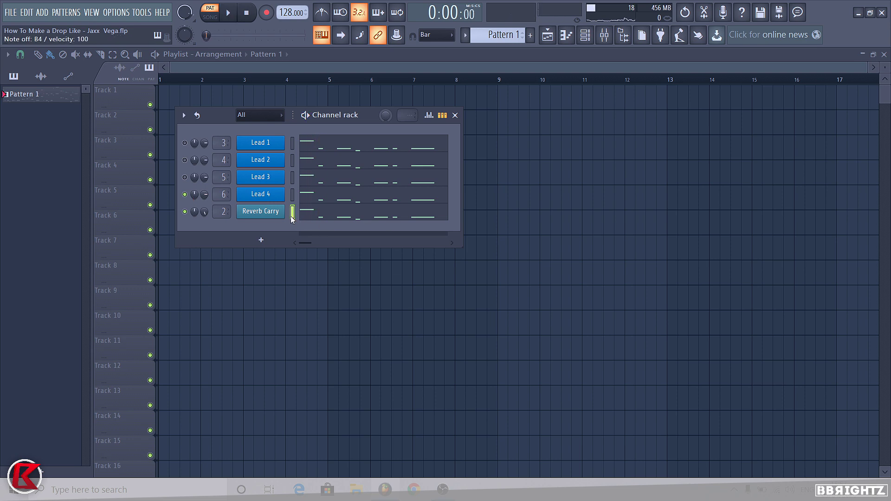
drag(185, 177, 185, 143)
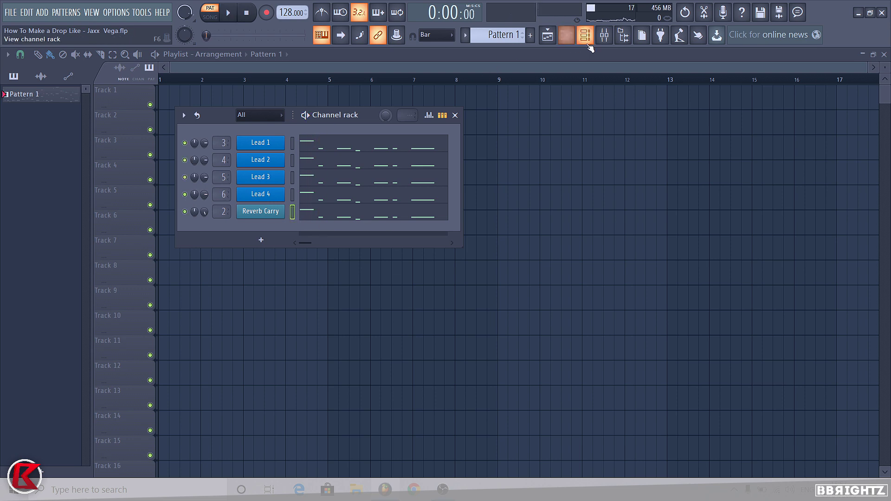
Step: Inspect the Fruity parametric EQ 2 curve on the Lead 1 mixer track
click(605, 35)
click(182, 168)
click(612, 140)
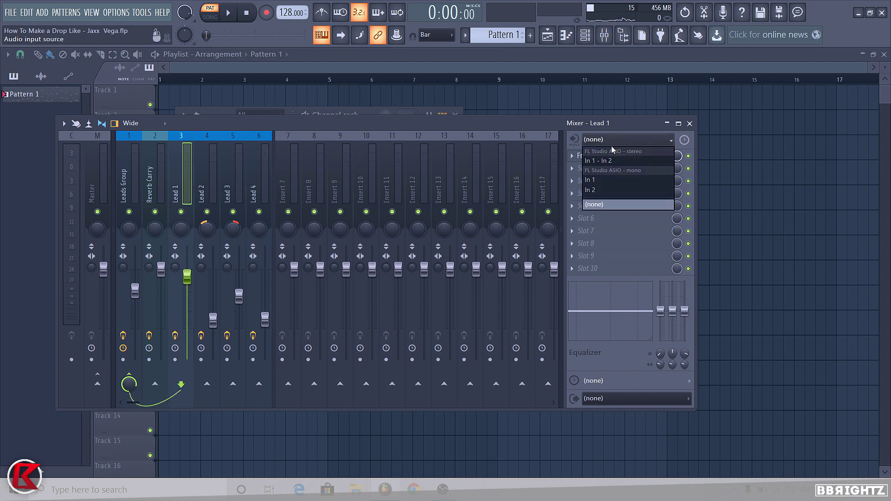
click(613, 139)
click(608, 155)
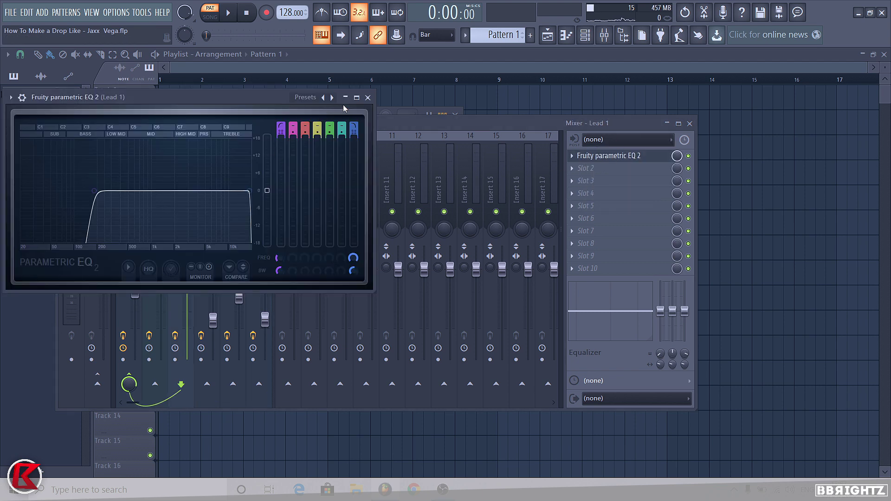
click(368, 97)
Step: Check the effect chains of Lead 2, Lead 3 and Lead 4, viewing the Fruity Stereo Enhancer on Lead 4
click(200, 179)
click(227, 177)
click(256, 176)
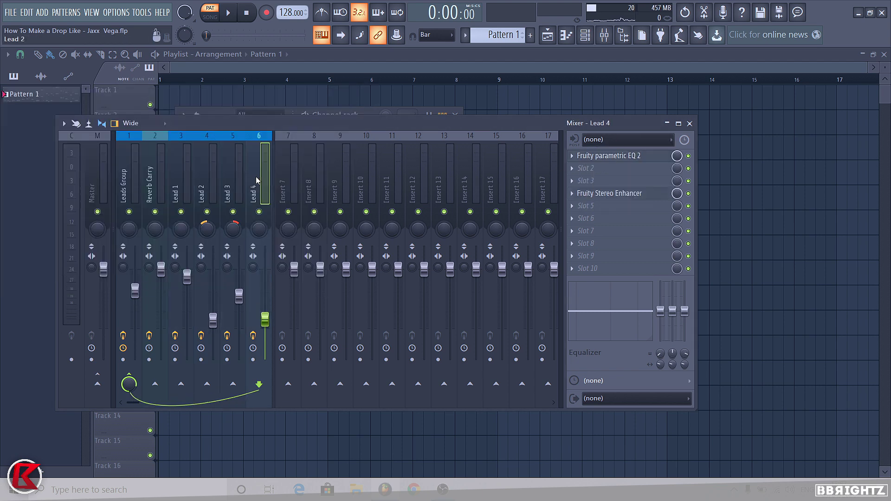
click(609, 193)
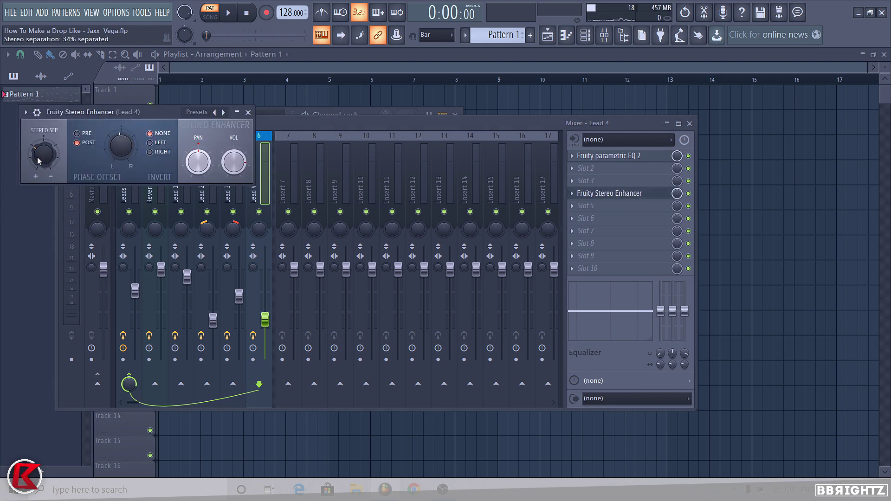
click(249, 113)
Step: Inspect FabFilter Saturn and the first Fruity parametric EQ 2 on the Leads Group mixer track
click(134, 178)
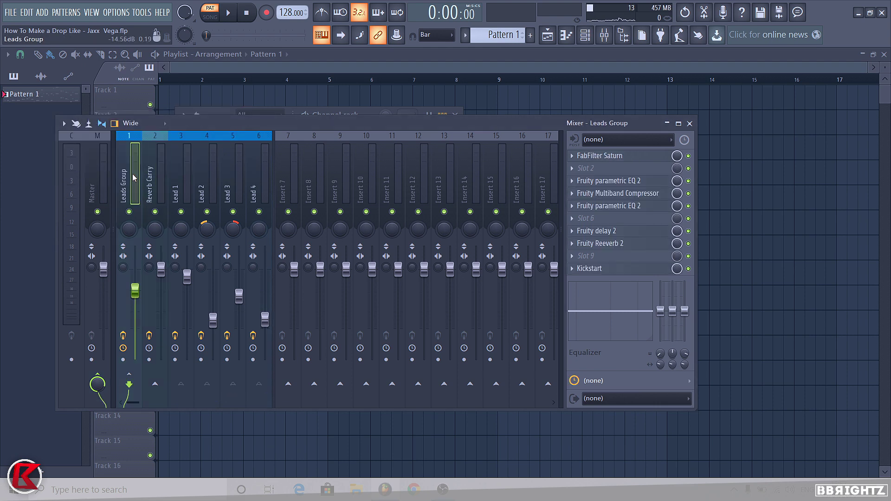
click(370, 109)
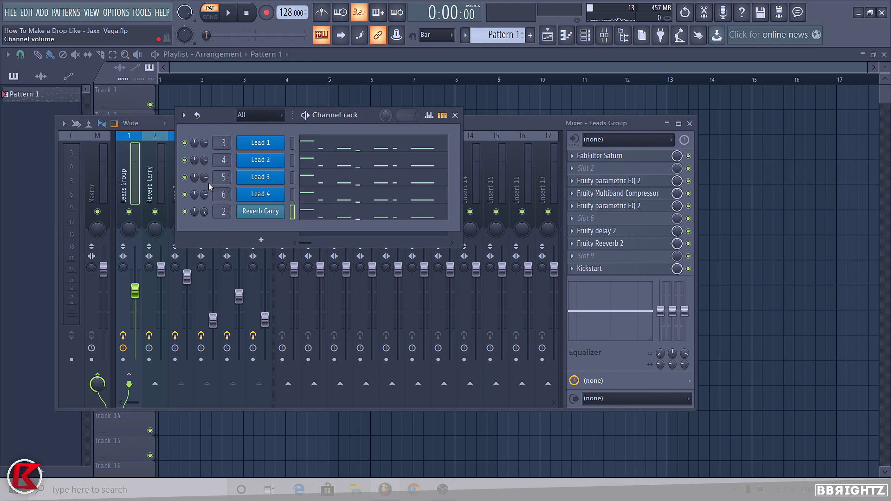
click(613, 158)
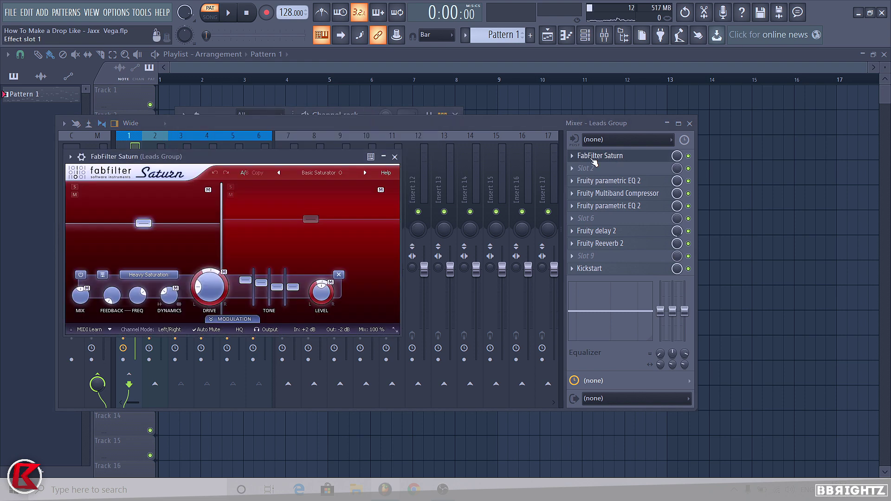
click(411, 160)
click(645, 182)
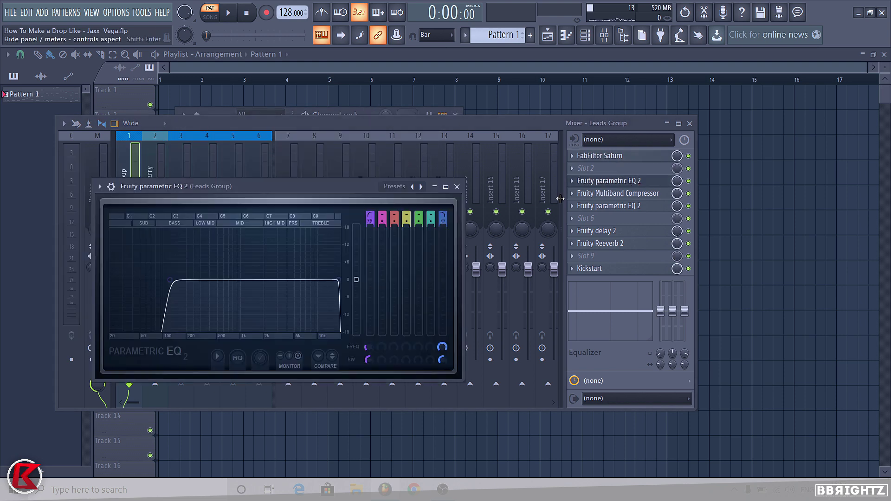
click(459, 182)
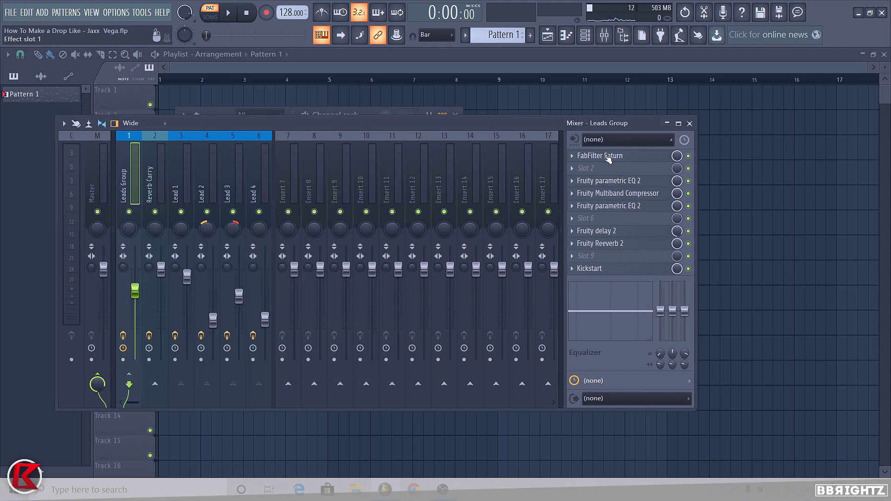
Step: Inspect the Leads Group's Fruity Multiband Compressor and second Fruity parametric EQ 2, briefly playing the pattern
click(592, 194)
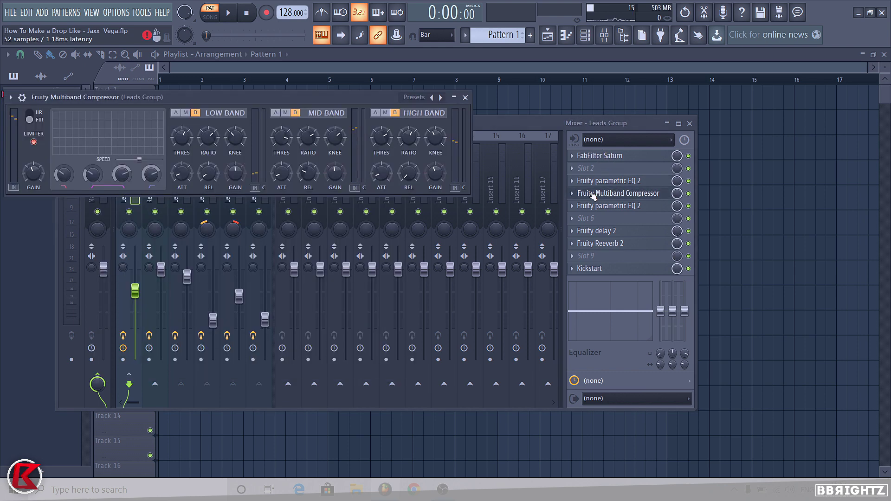
click(593, 194)
click(599, 206)
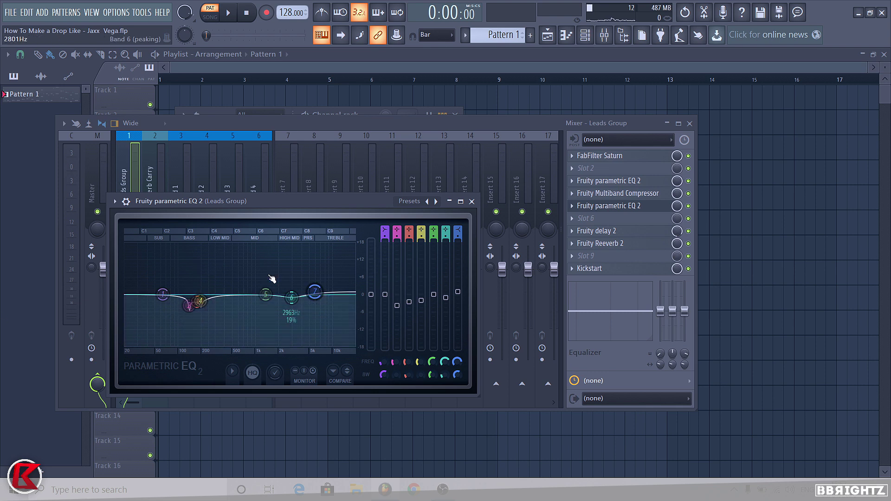
key(space)
key(space)
click(472, 201)
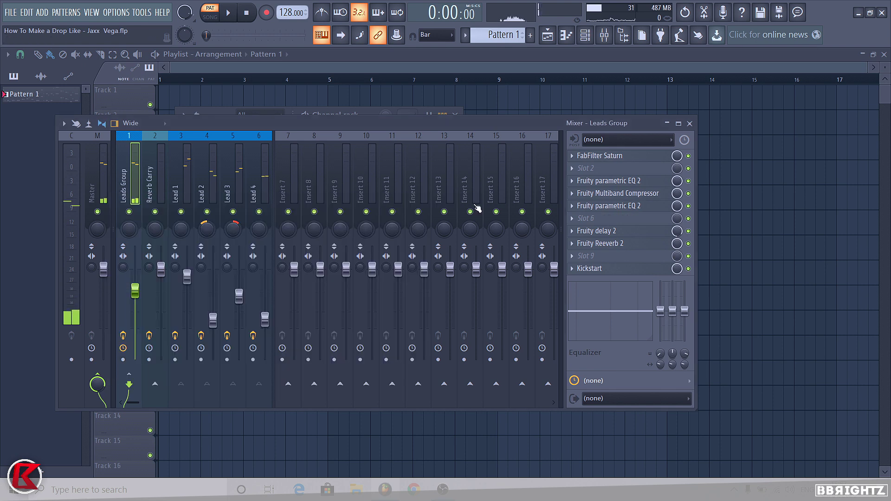
Step: Inspect Fruity delay 2, Fruity Reeverb 2 and Kickstart on the Leads Group track
click(596, 230)
click(596, 232)
click(602, 245)
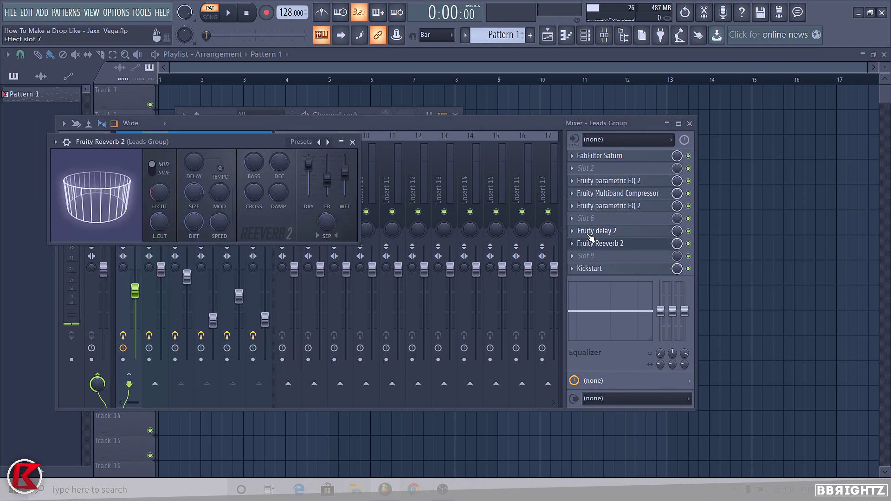
click(599, 244)
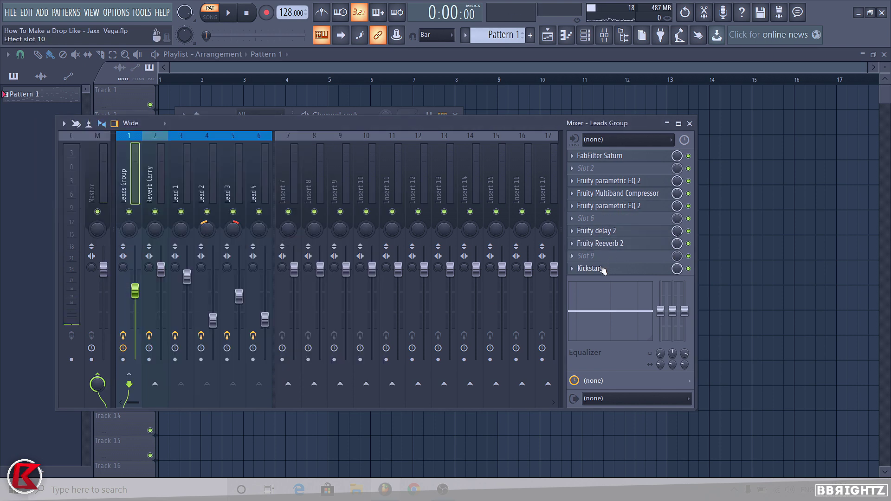
click(594, 268)
click(339, 158)
Step: Inspect Reverb Carry's Fruity peak controller and the controller link option on the Leads Group's Fruity Reeverb 2 mix level
click(151, 180)
click(622, 156)
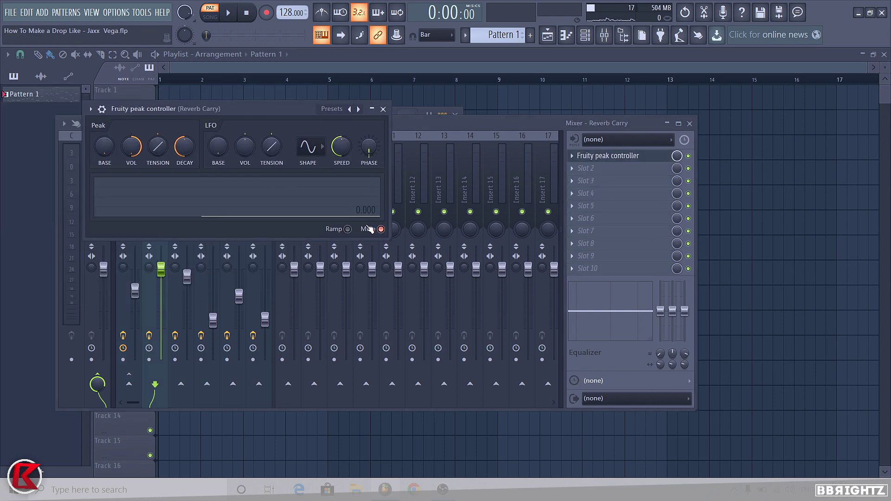
click(383, 108)
click(129, 176)
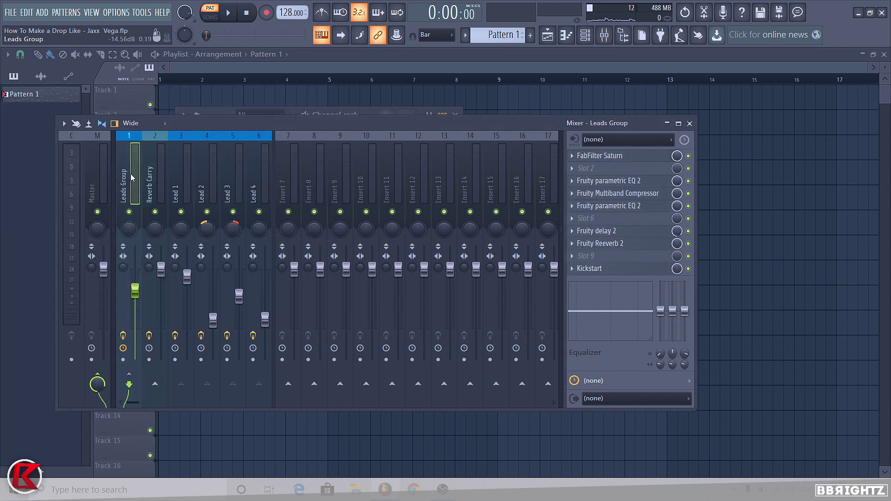
right_click(676, 245)
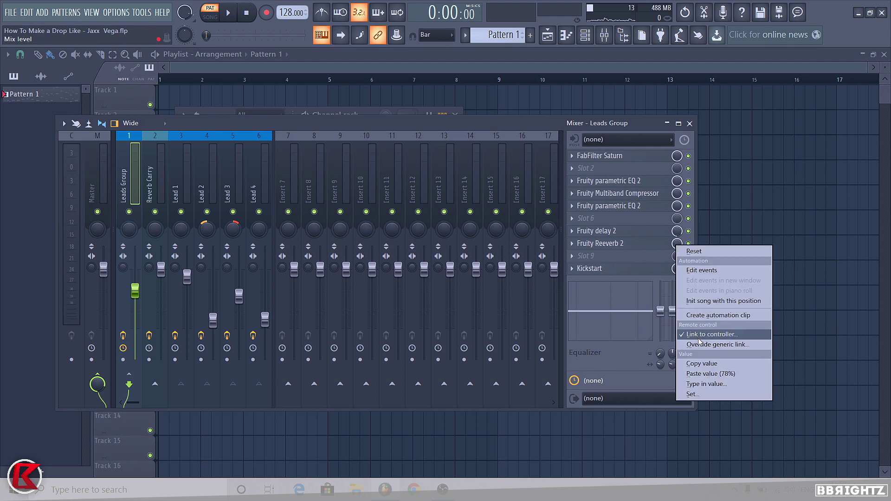
click(370, 126)
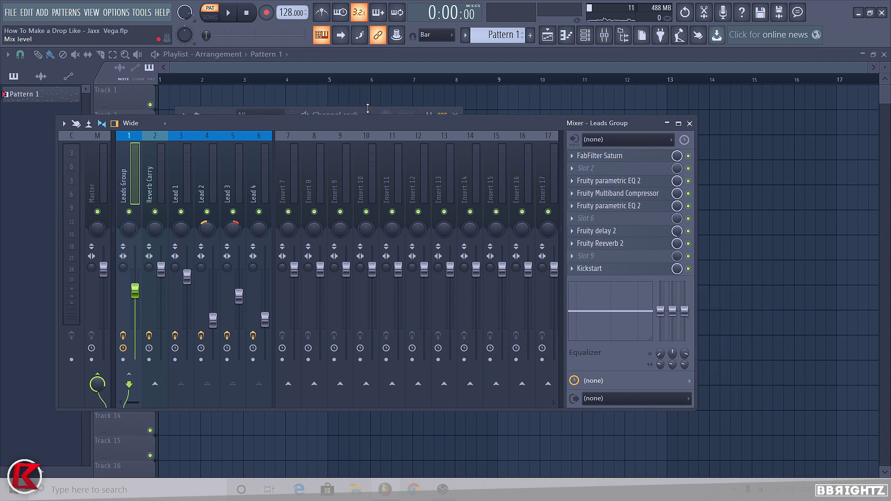
Step: Bring the channel rack forward and play Pattern 1 with all channels enabled
click(367, 107)
key(space)
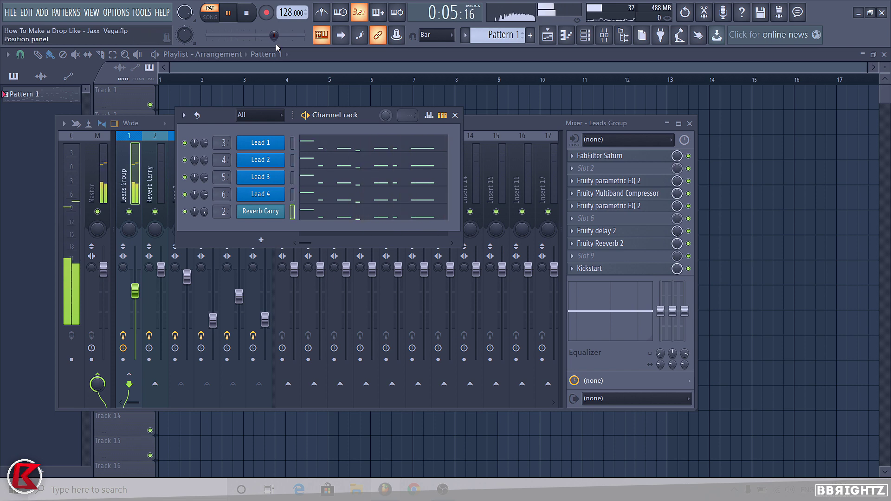
Step: Open Lead 1's notes in the piano roll, show the full four-bar melody and play it through
click(312, 146)
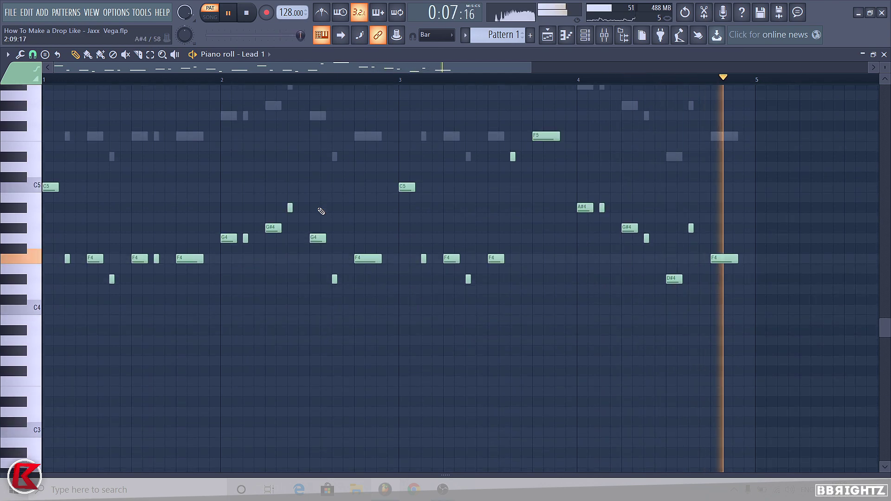
key(space)
scroll(321, 211, down, 3)
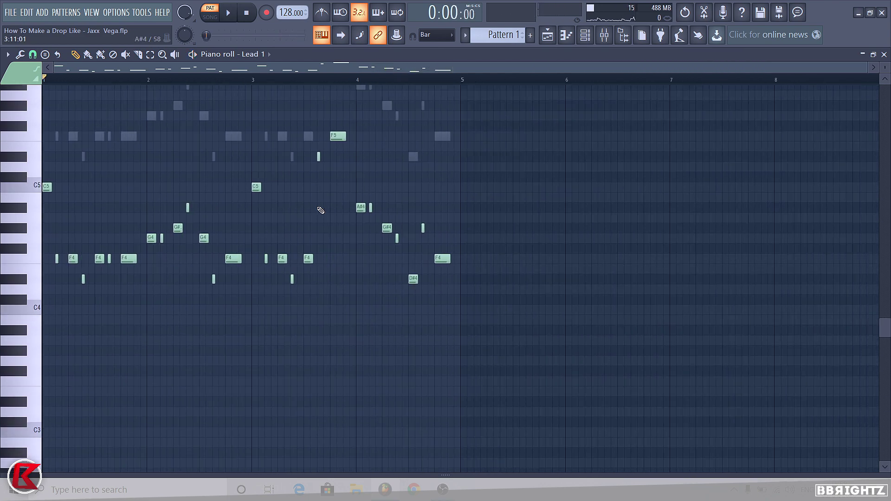
key(space)
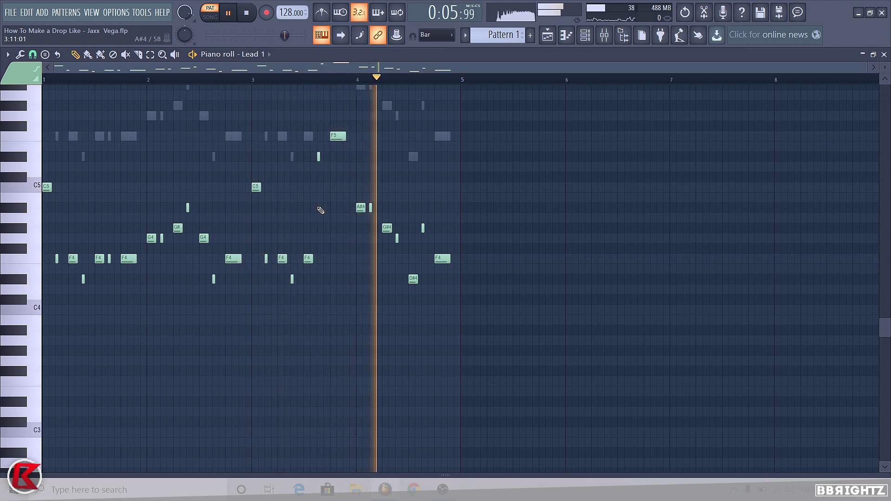
key(space)
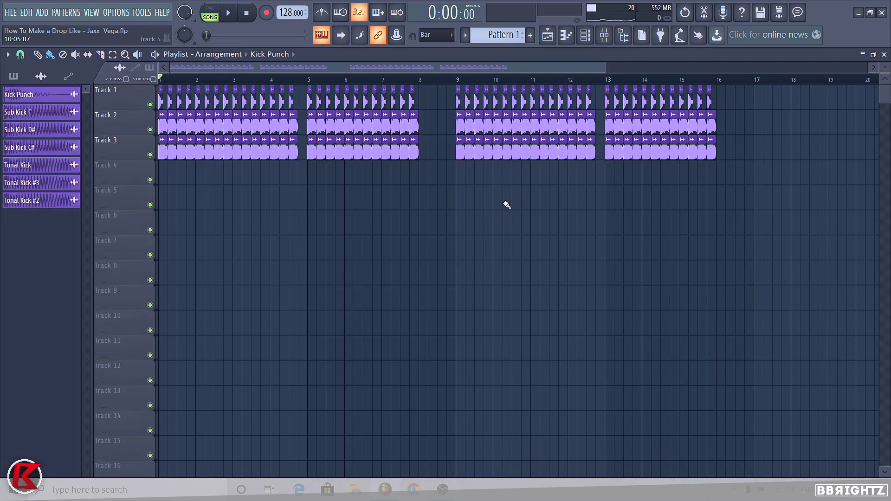
Step: Solo the kick layers on playlist Tracks 1, 2 and 3 in turn, ending with Track 1 soloed
right_click(150, 105)
right_click(152, 136)
click(139, 158)
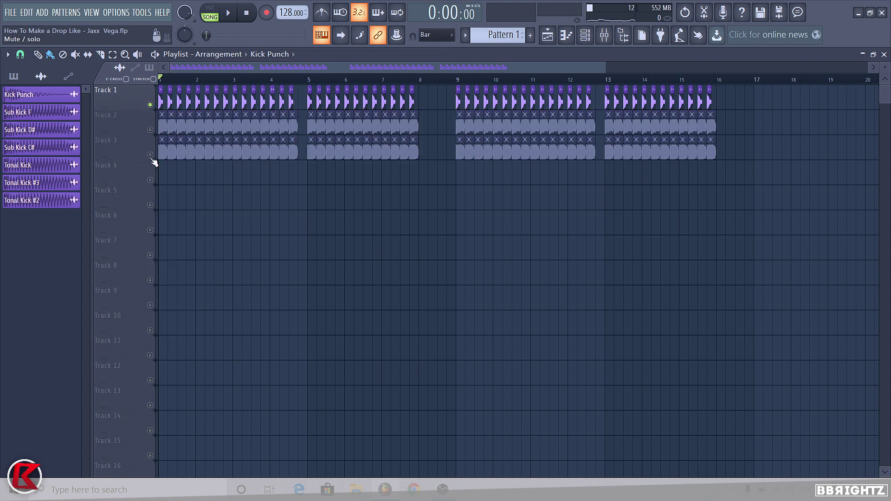
right_click(150, 155)
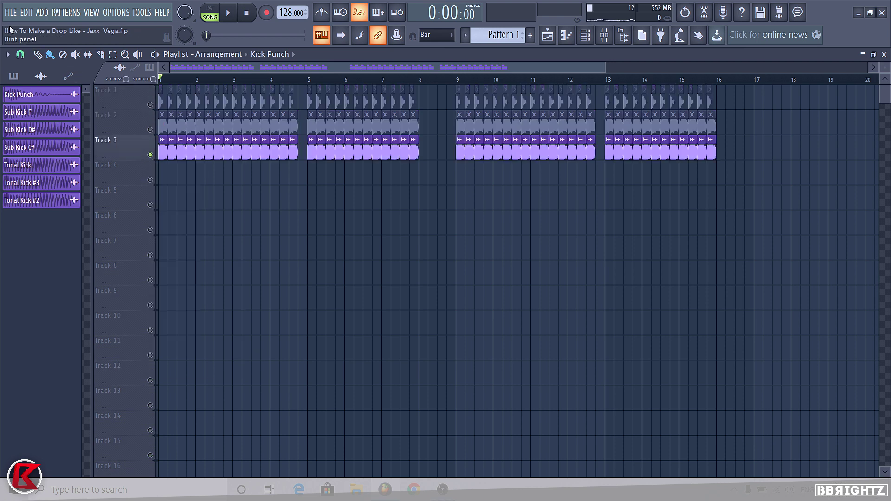
right_click(150, 104)
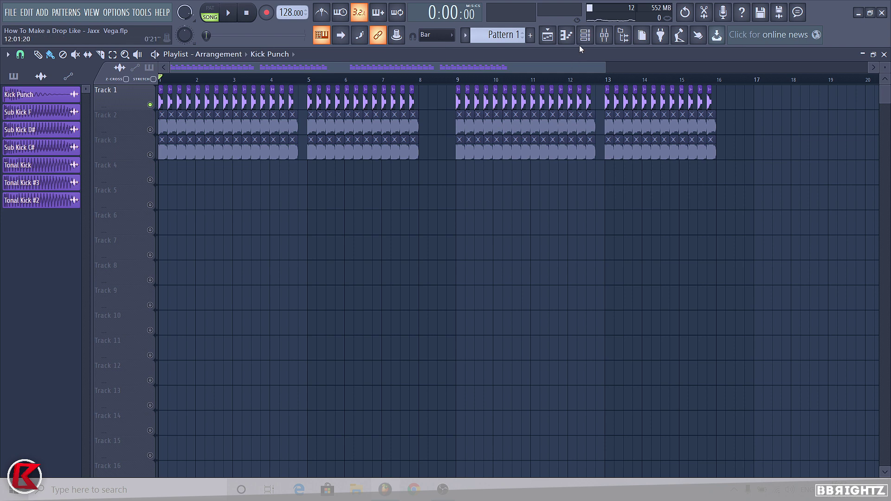
Step: Play the soloed Track 1 and inspect the Kick Punch clip's sample settings
key(space)
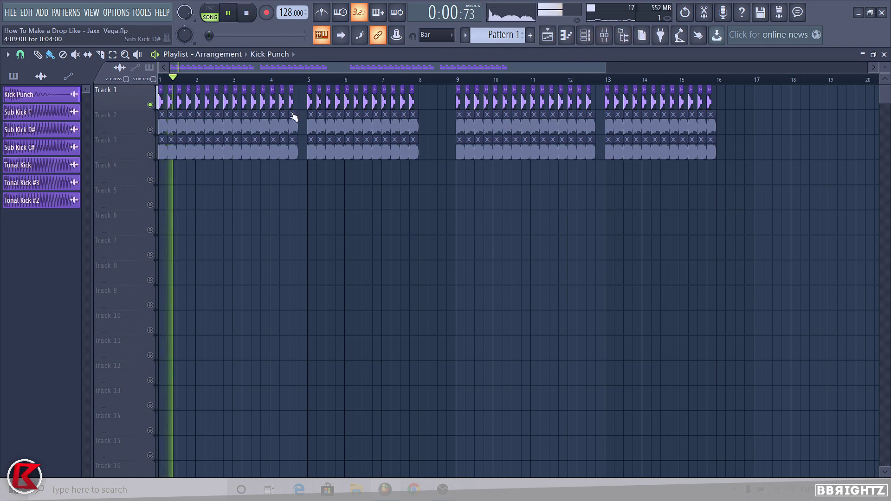
key(space)
double_click(281, 101)
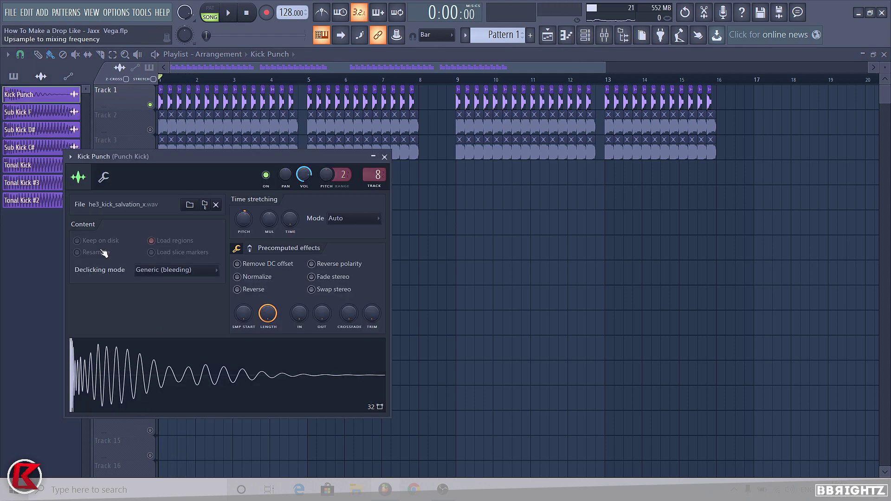
click(384, 157)
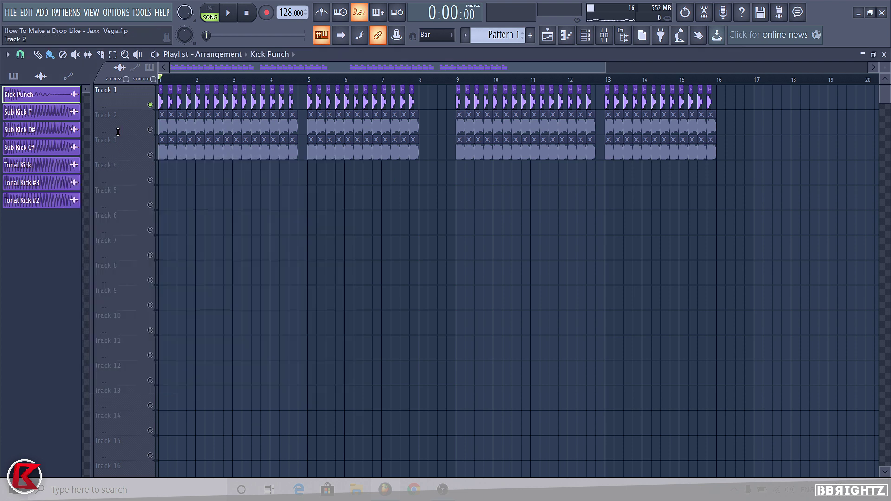
Step: Solo Track 2 and inspect the Sub Kick F clip's sample file and settings
right_click(150, 129)
double_click(184, 126)
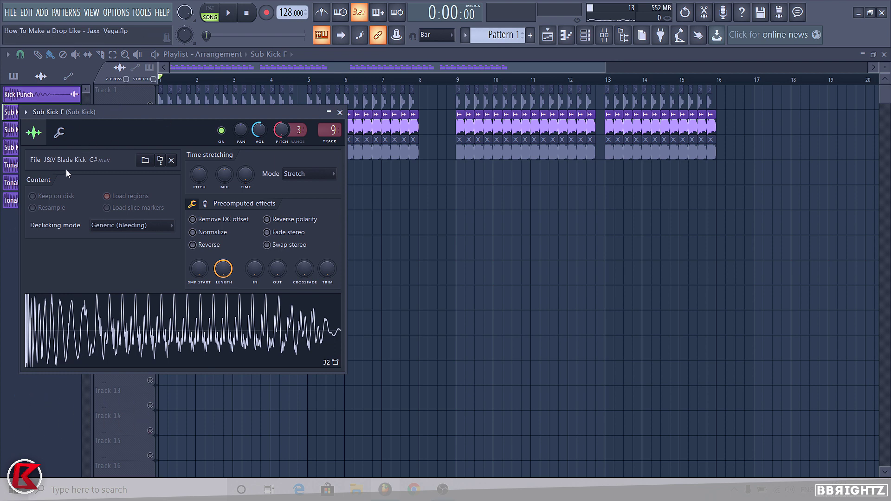
click(339, 112)
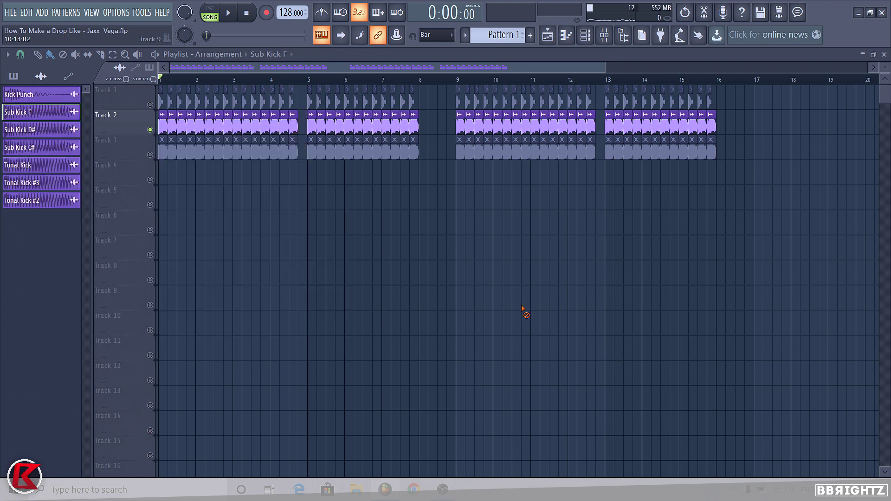
Step: Reopen the Sub Kick F channel settings and play the soloed sub kick while examining its channel pitch
click(603, 35)
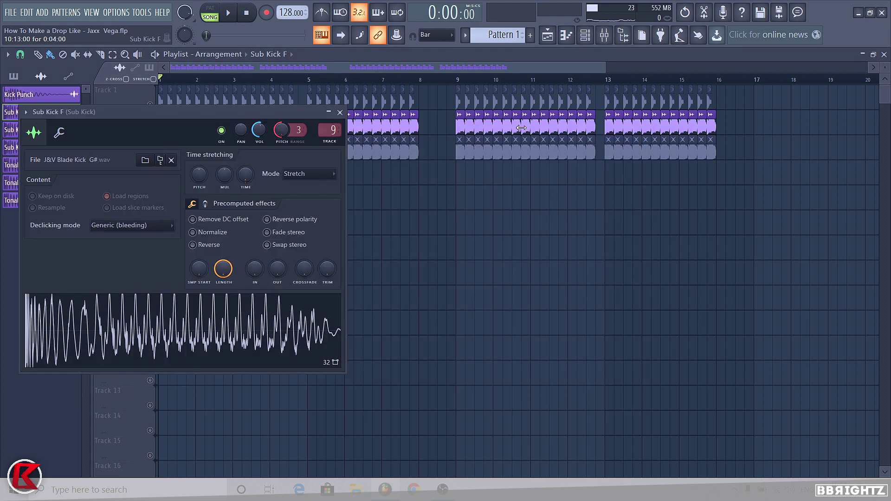
key(space)
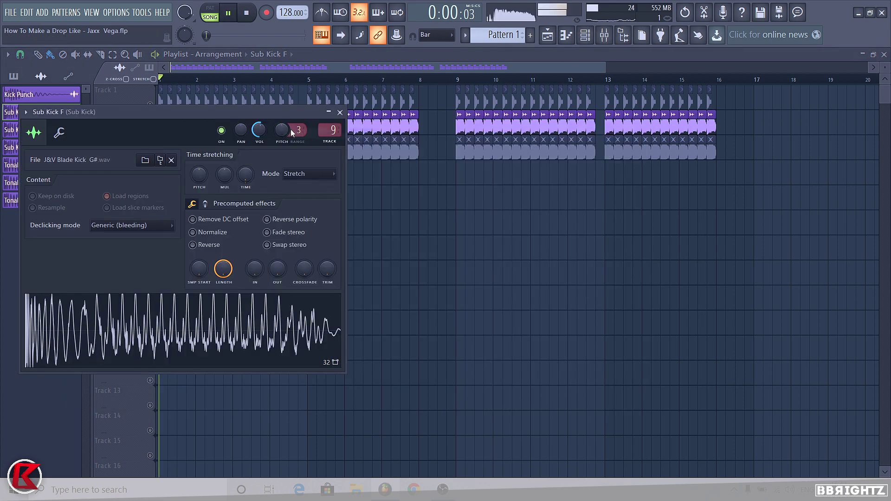
key(space)
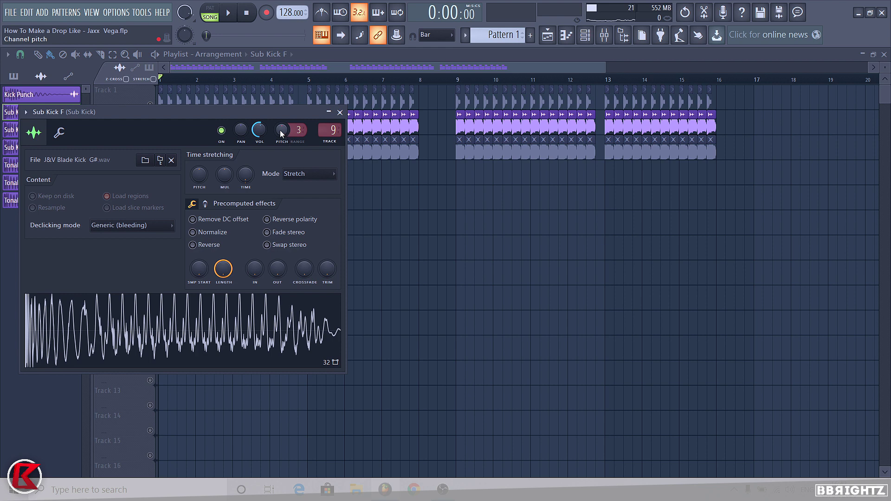
key(space)
click(339, 112)
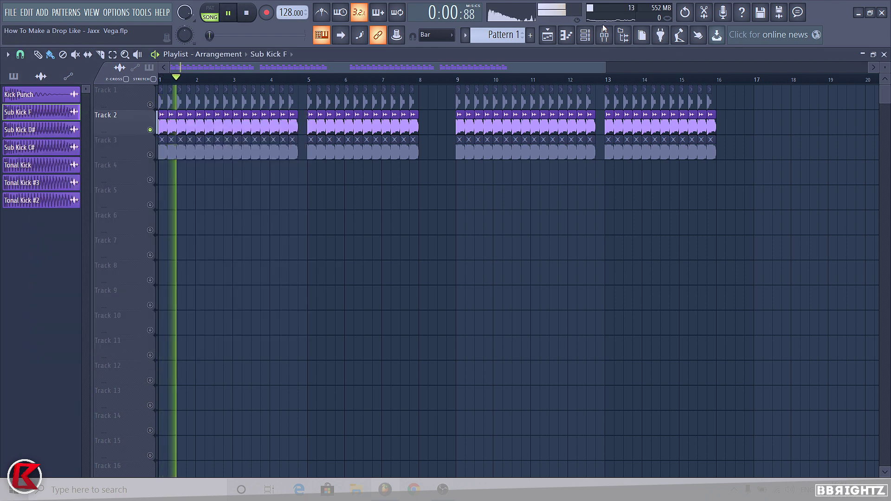
Step: Stop playback, show the mixer and inspect Fruity parametric EQ 2 on the Sub Kick track
click(585, 35)
key(space)
click(604, 35)
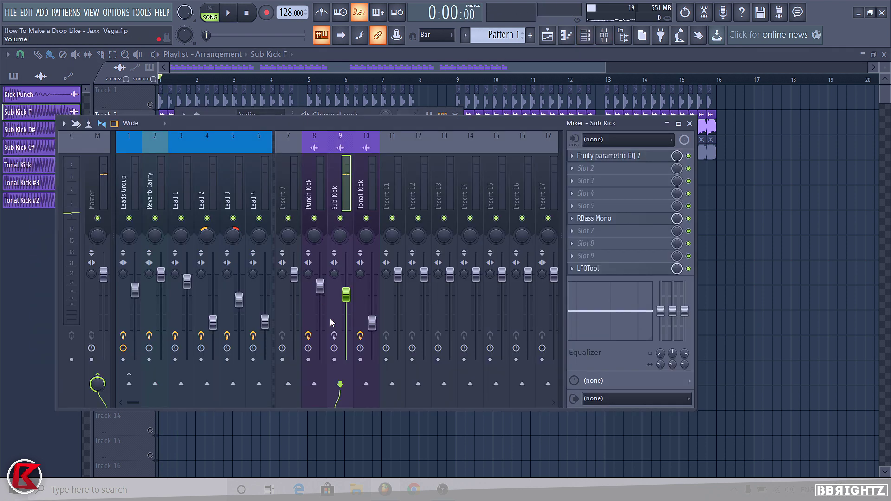
click(598, 155)
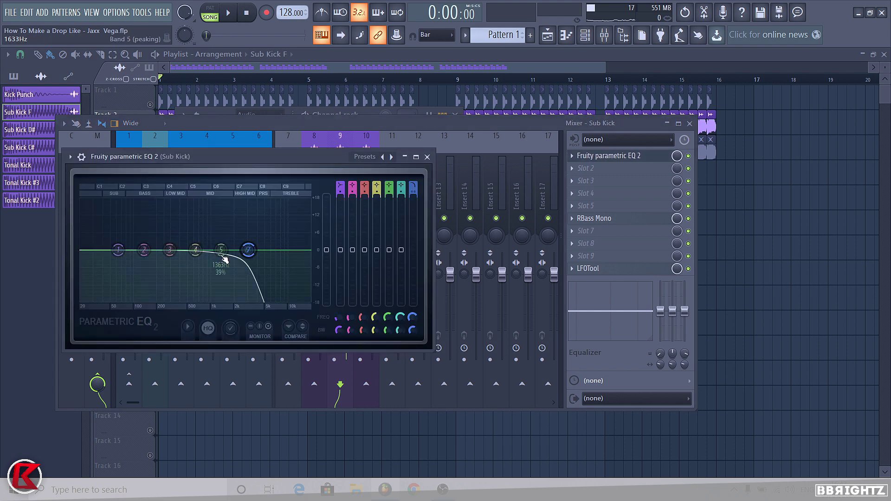
Step: Bypass RBass Mono and LFOTool on the Sub Kick track and play it with only the EQ active
click(689, 218)
click(688, 268)
key(space)
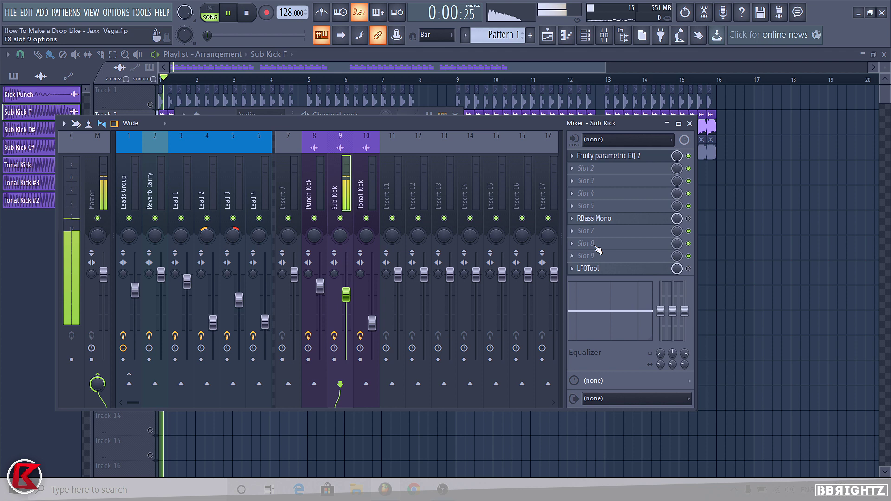
click(604, 158)
click(603, 157)
key(space)
Step: Re-enable LFOTool on the Sub Kick track and examine its sidechain curve during playback
click(689, 268)
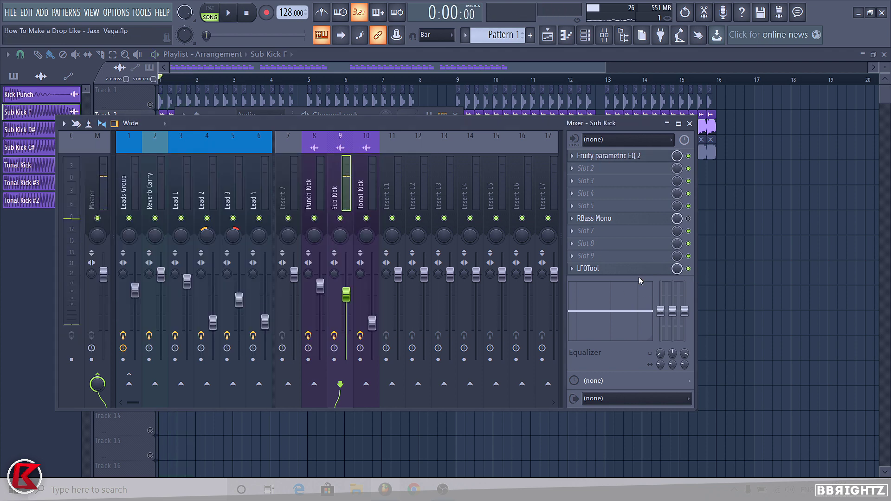
click(613, 269)
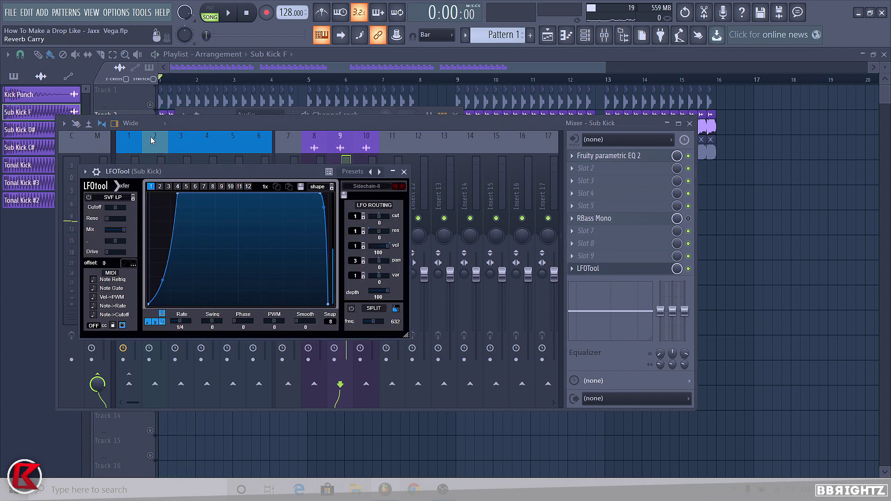
key(space)
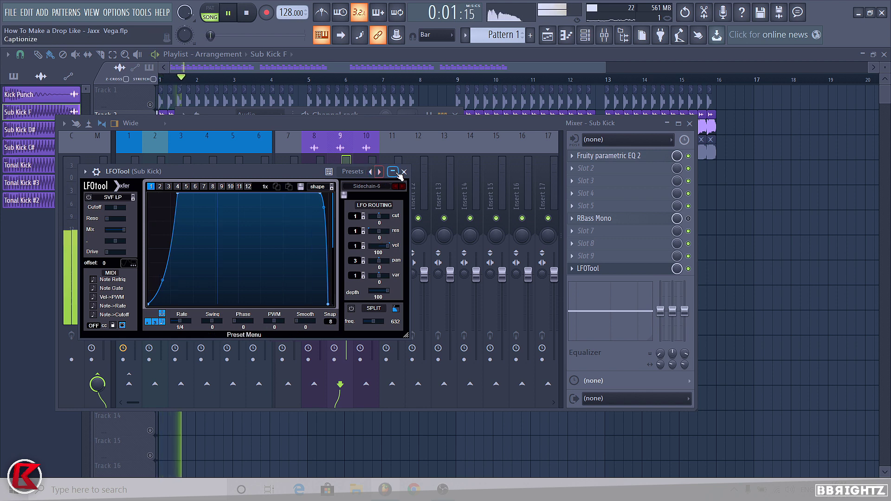
key(space)
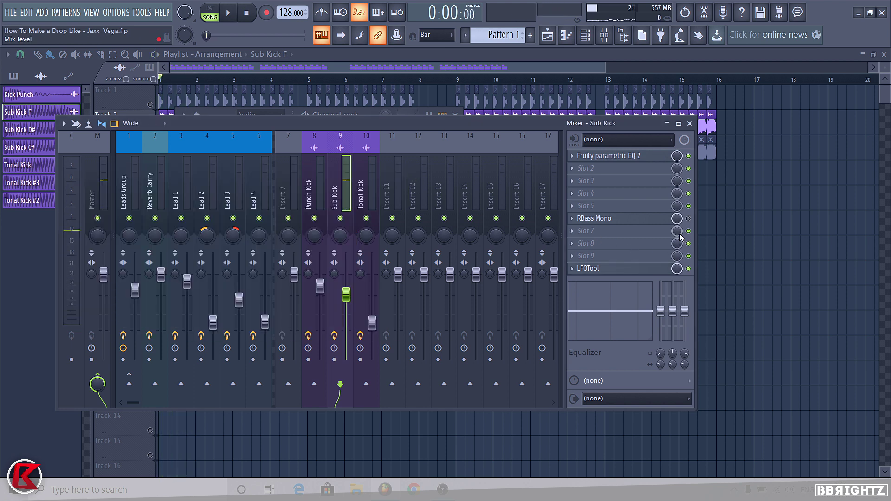
Step: Inspect RBass Mono on the Sub Kick track, re-enable it while playing to compare the sound, and hide the mixer
click(609, 218)
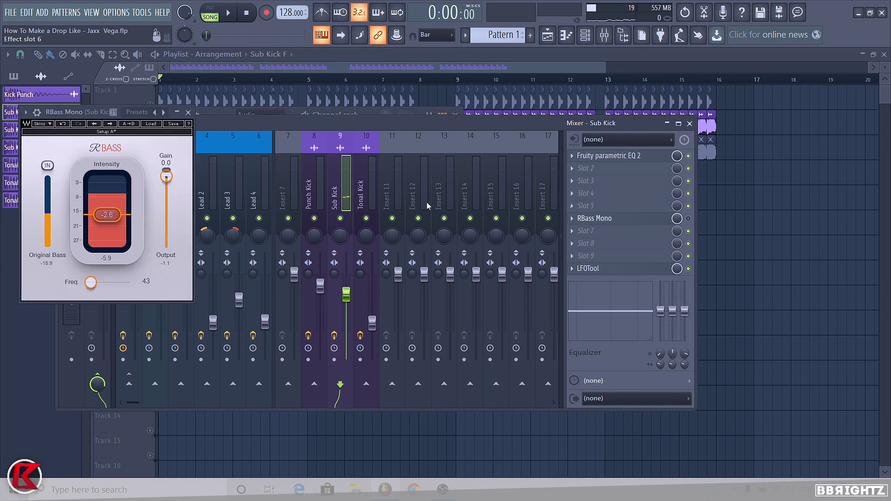
click(189, 113)
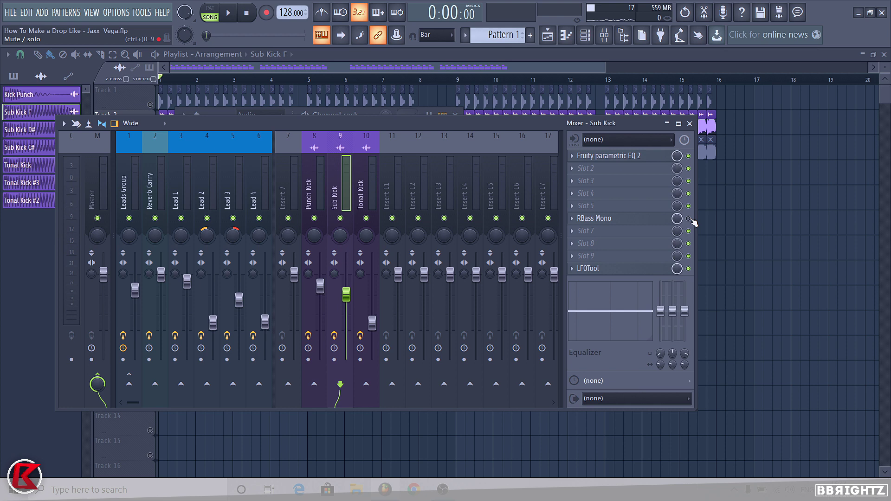
key(space)
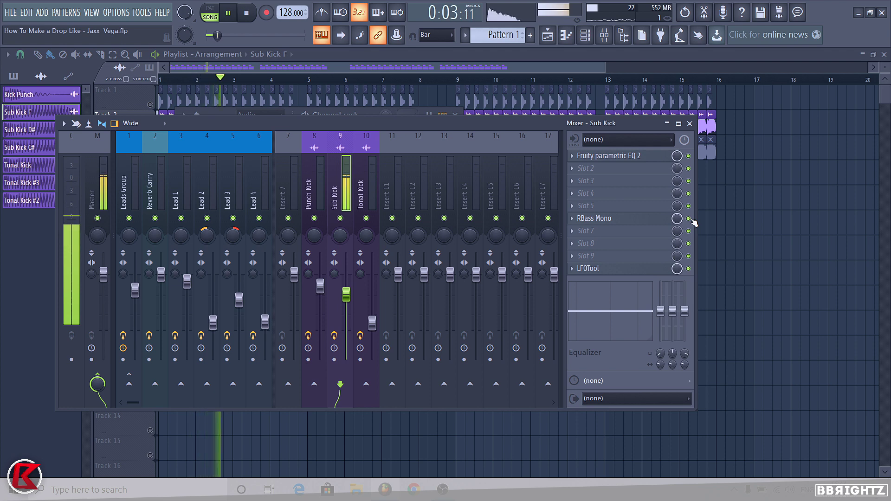
key(space)
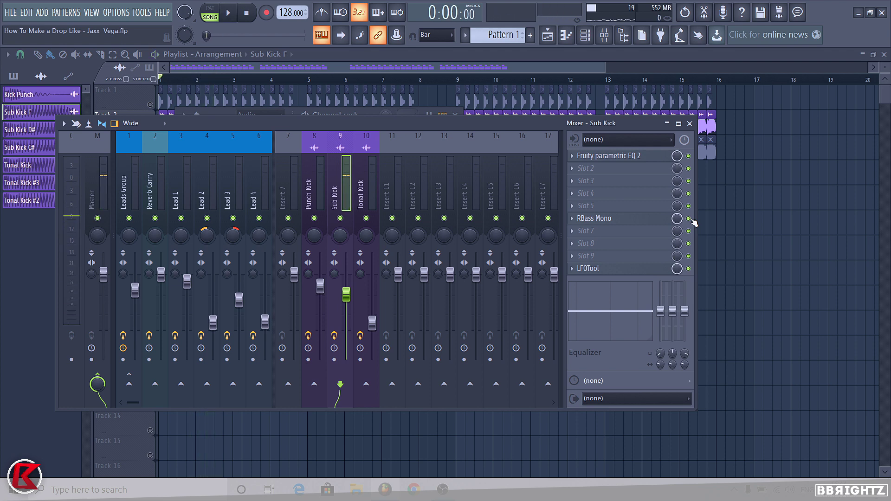
key(space)
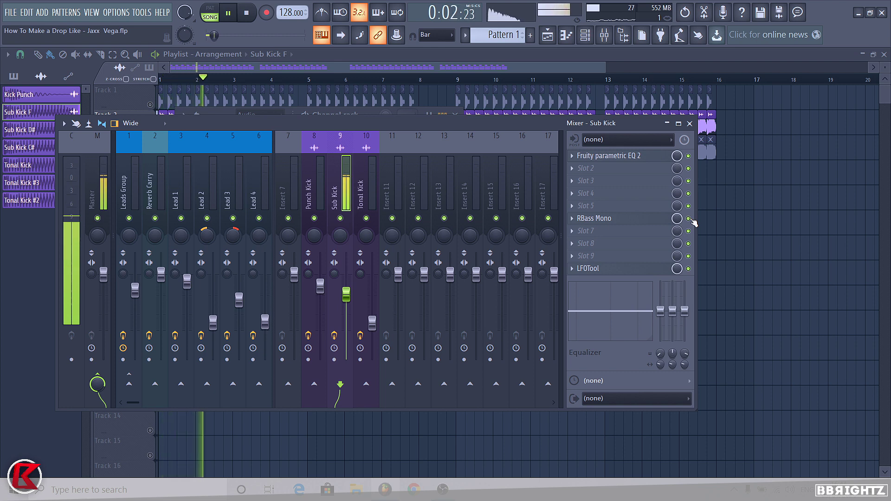
key(space)
key(F9)
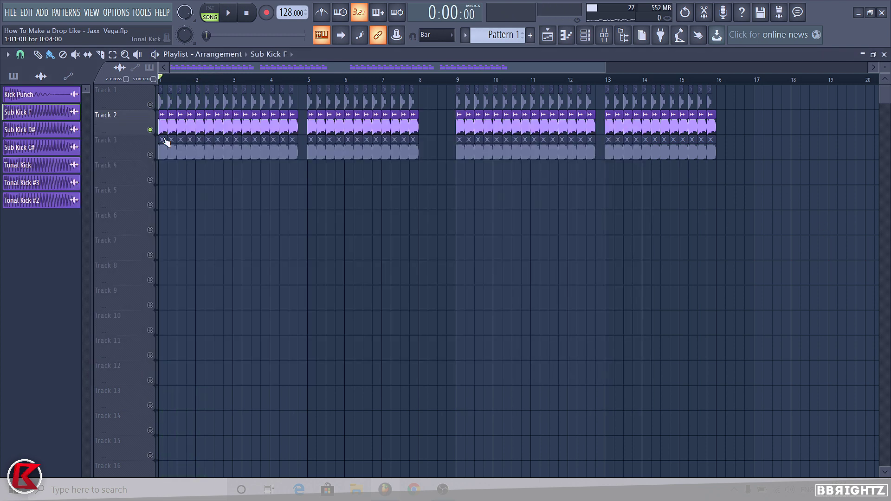
Step: Solo the tonal kick on Track 3 and play it from the start of the arrangement
click(275, 83)
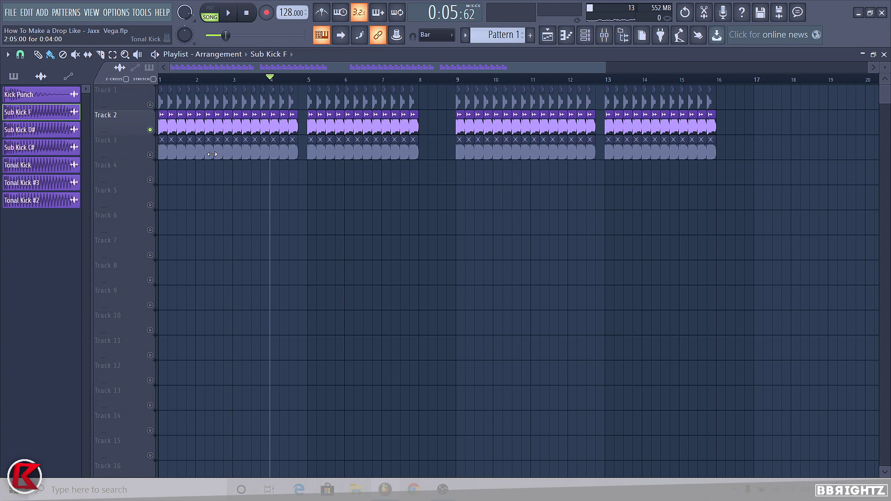
key(space)
key(space)
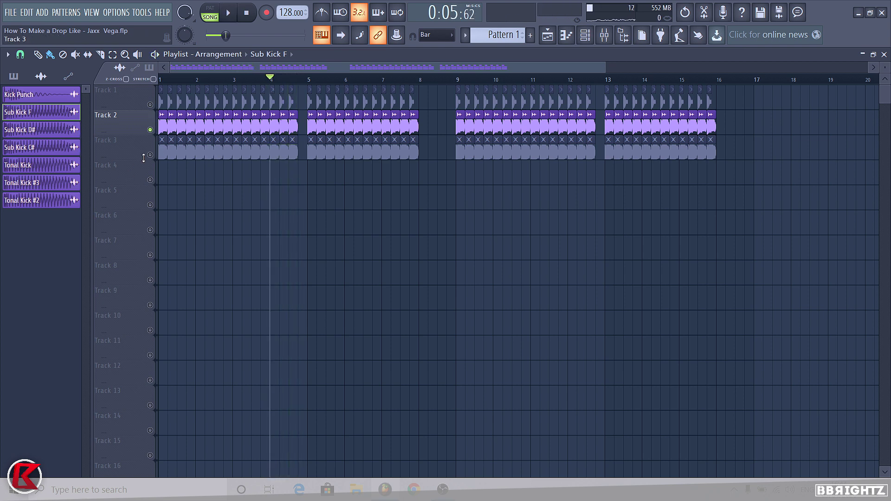
right_click(150, 155)
click(162, 80)
key(space)
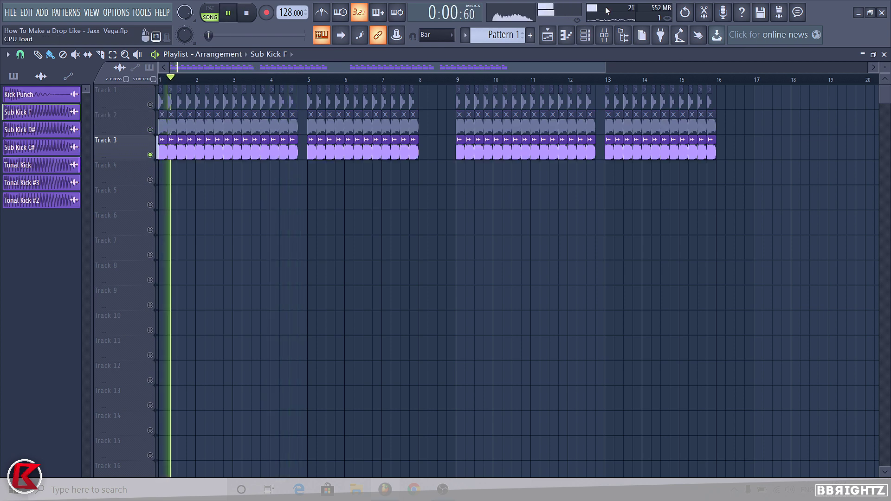
Step: Stop playback and compare the effect chains of the Tonal Kick and Sub Kick tracks in the mixer
click(604, 36)
key(space)
click(365, 184)
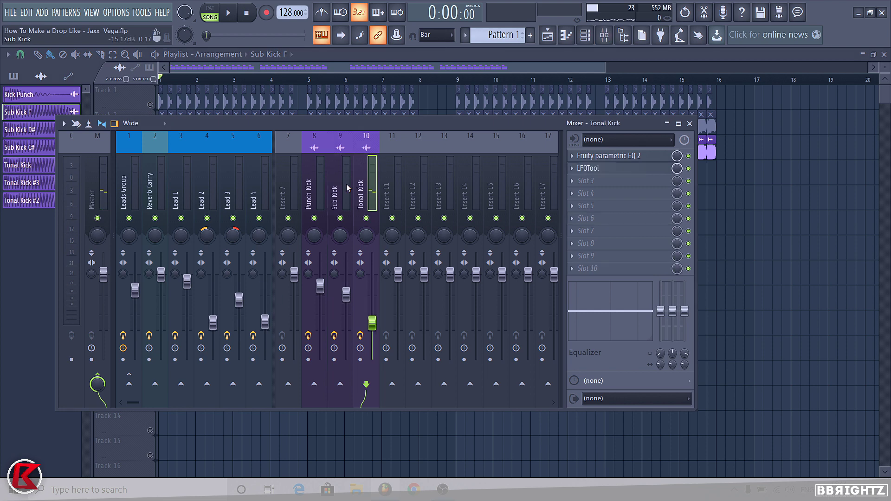
click(348, 188)
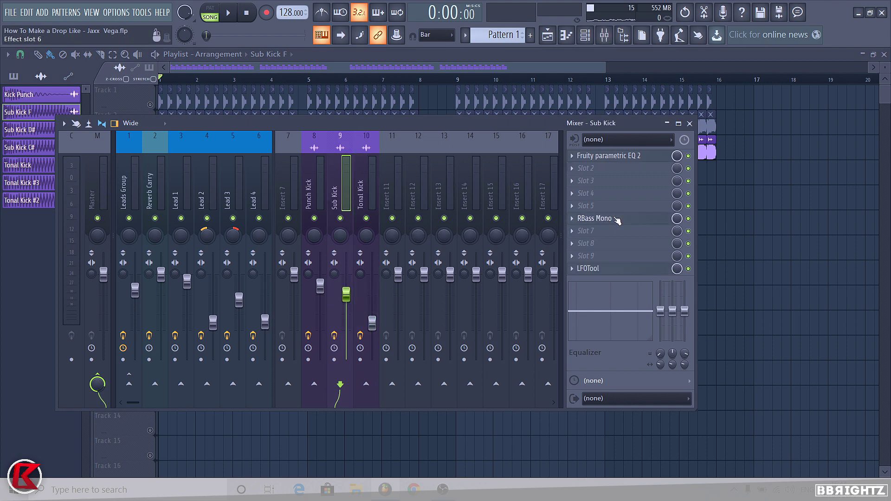
click(374, 193)
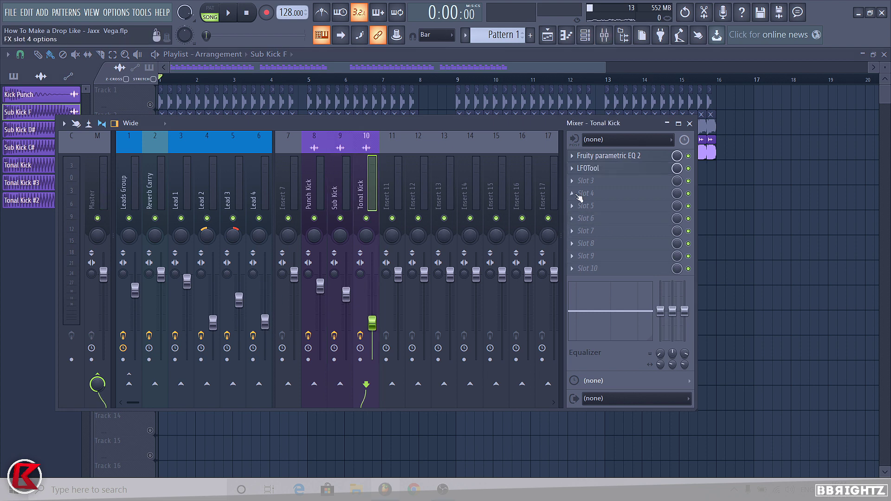
Step: Inspect the Fruity parametric EQ 2 and LFOTool settings on the Tonal Kick track, and show the Sub Kick effect chain for comparison
click(641, 159)
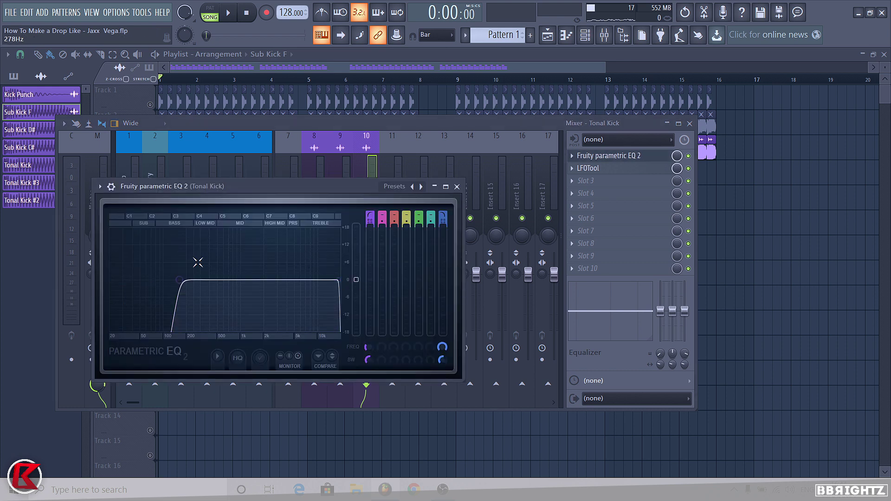
click(457, 186)
click(595, 170)
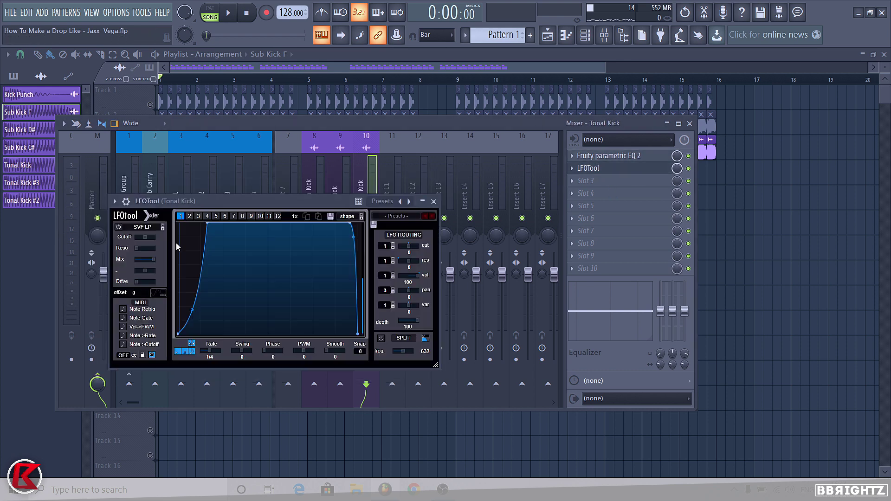
click(612, 173)
click(344, 190)
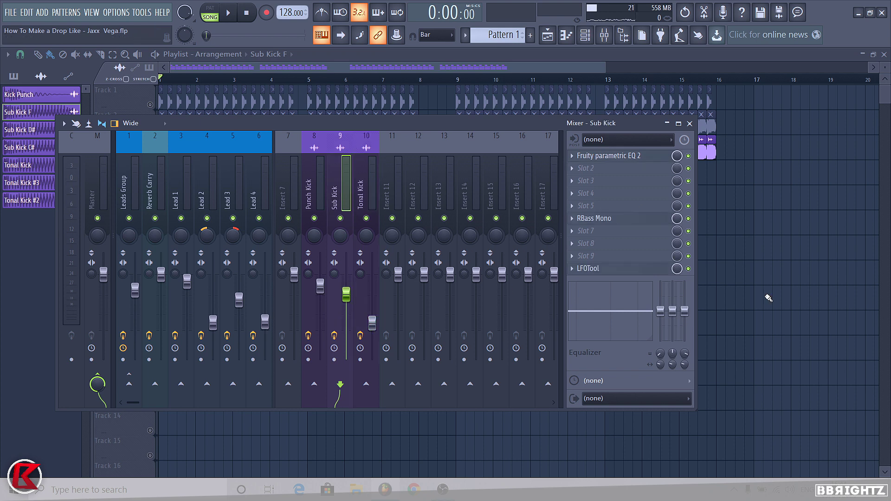
Step: Hide the mixer and play the soloed tonal kick from the start and from bar 4
key(F9)
key(space)
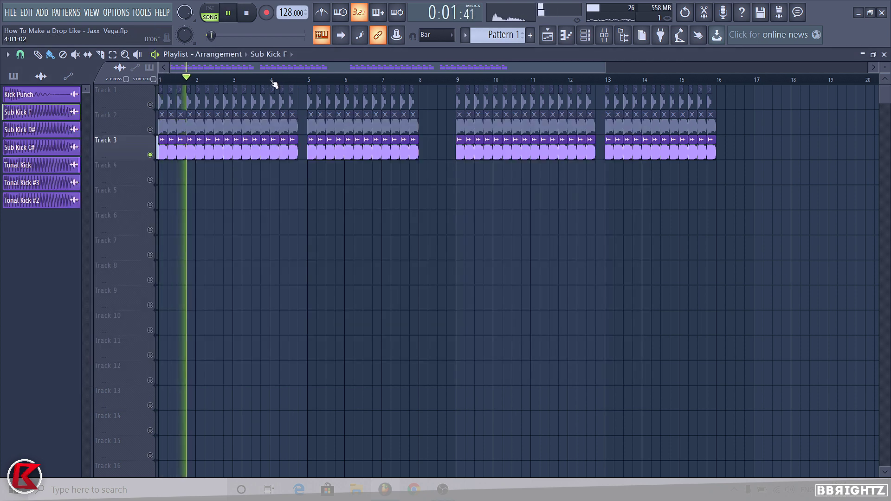
click(269, 77)
key(space)
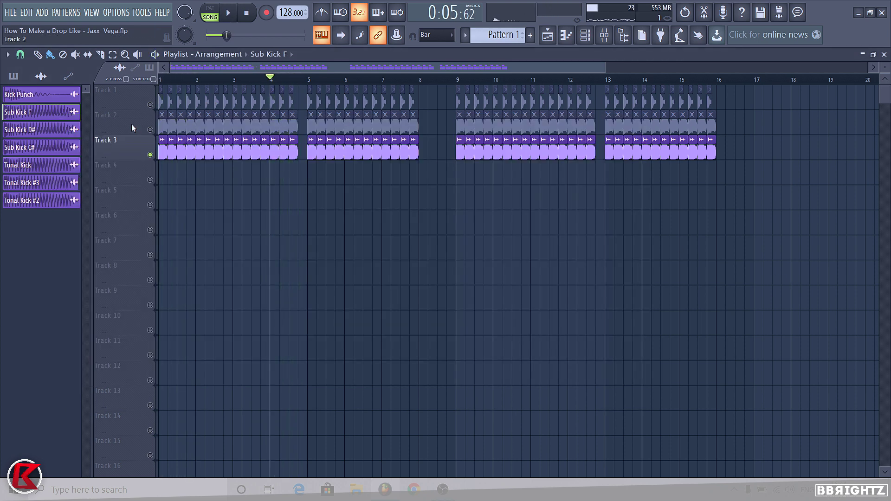
Step: Unmute Tracks 2 and 1 and play all three kick layers together from the start of the arrangement
click(150, 129)
click(150, 105)
click(162, 78)
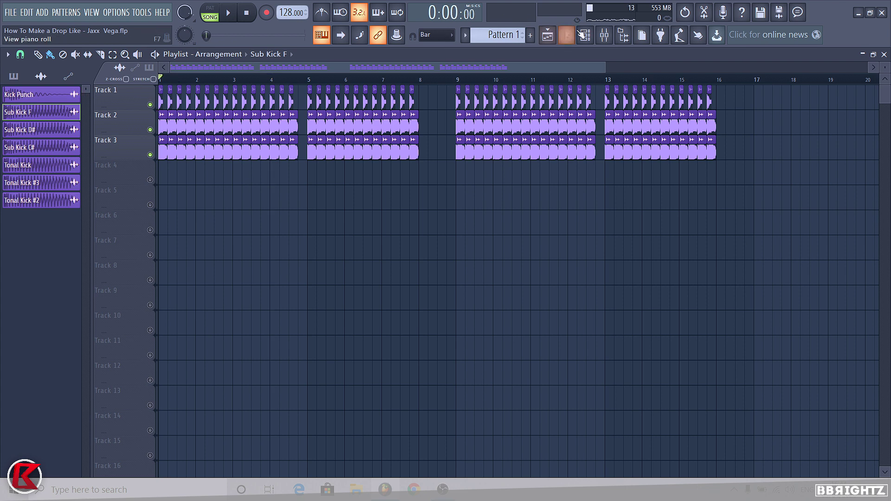
click(604, 35)
key(F9)
key(space)
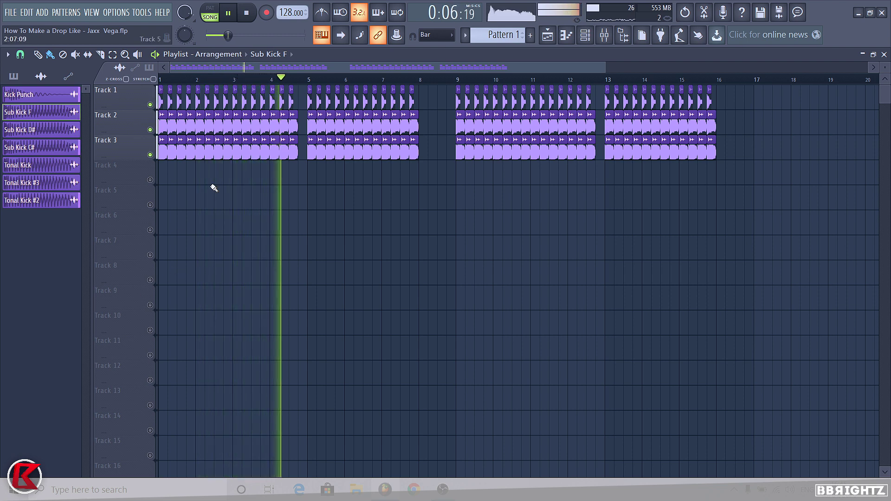
key(space)
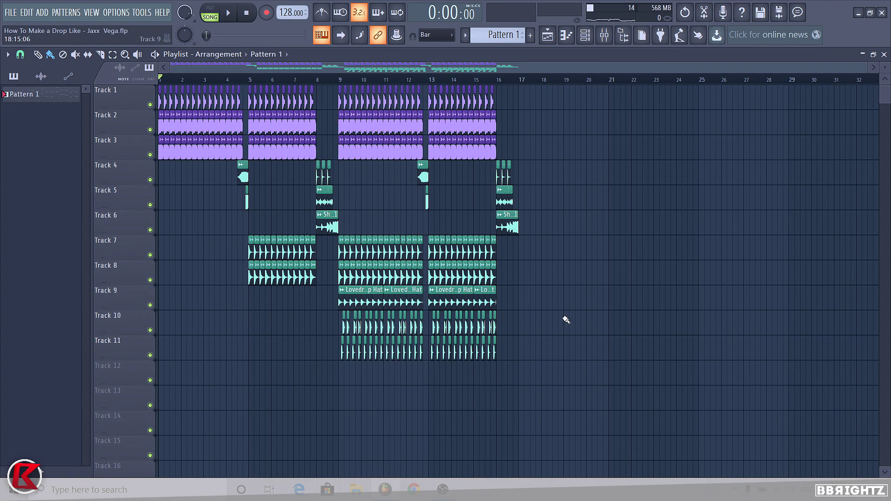
Step: Isolate the fills on Tracks 4, 5 and 6 and place the playhead shortly before the fill at the end of bar 4
drag(586, 411, 232, 182)
ctrl+click(162, 210)
right_click(150, 179)
click(150, 204)
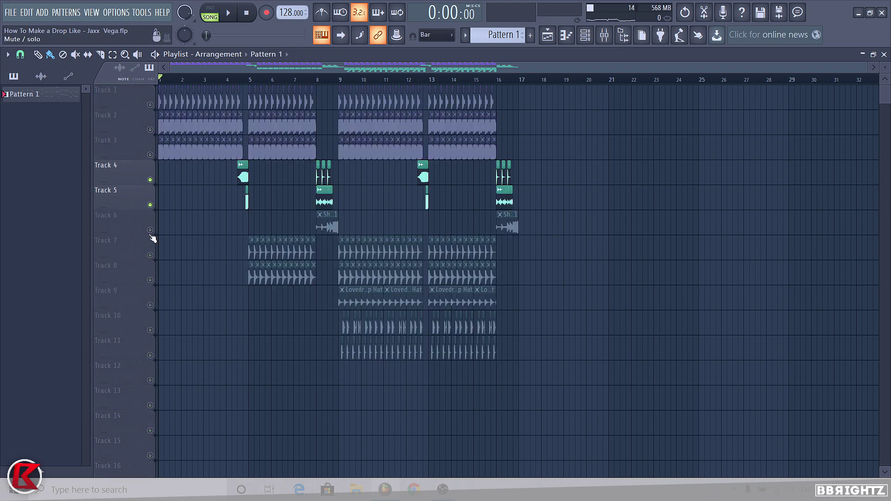
click(150, 230)
click(231, 79)
scroll(255, 199, up, 3)
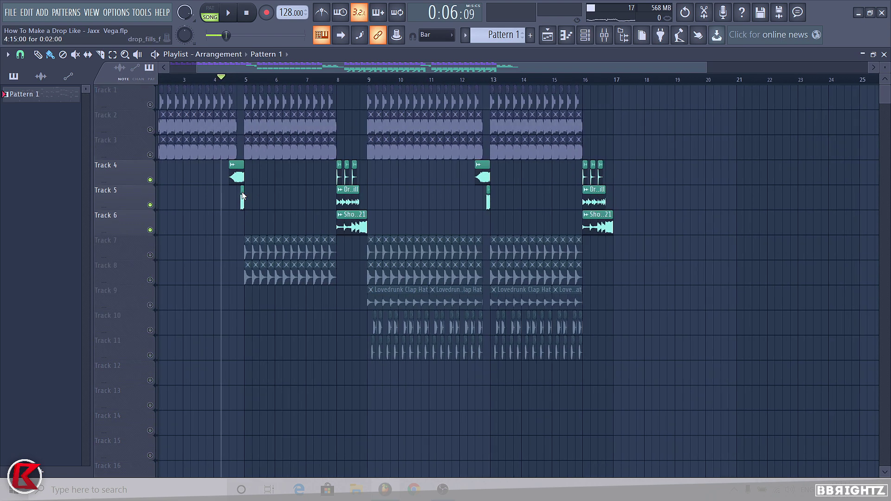
Step: Move the playhead to bar 8 and select the fill clips there on Tracks 4 to 6
right_click(241, 195)
click(249, 209)
click(337, 81)
scroll(338, 177, up, 3)
drag(395, 228, 300, 174)
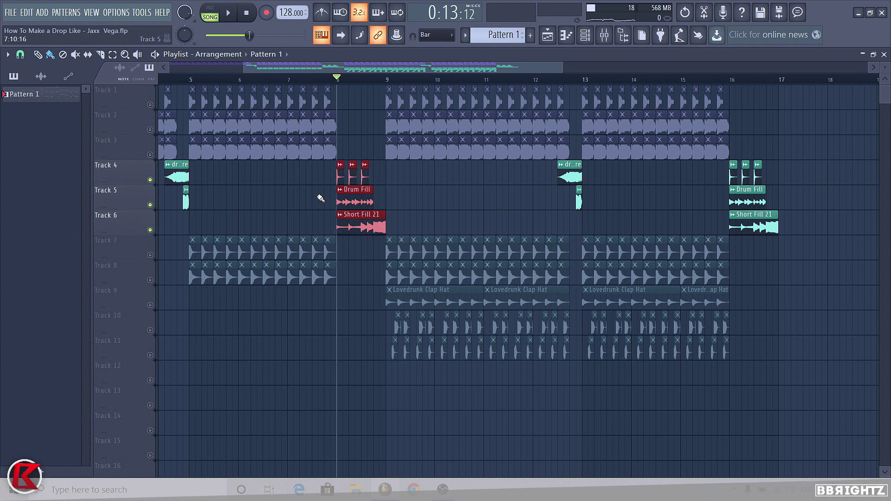
Step: Solo Track 4 and Track 5 in turn and play each fill from bar 8
ctrl+click(150, 179)
key(space)
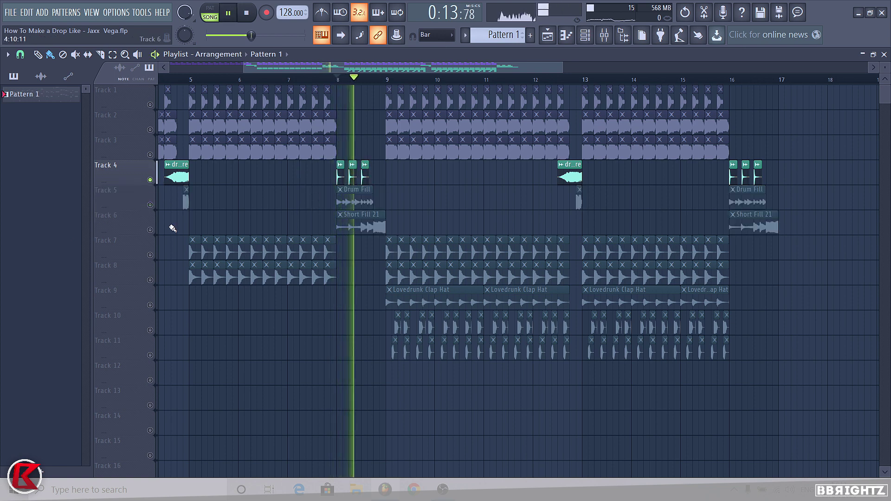
key(space)
ctrl+click(150, 205)
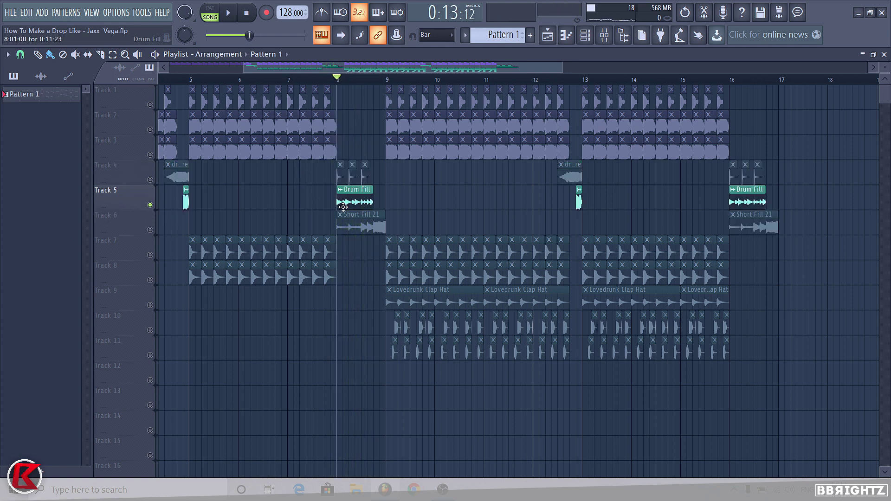
key(space)
key(space)
Step: Inspect the Short Fill 21 sample, solo Track 6 and play the fill from bar 8
right_click(156, 212)
click(349, 299)
double_click(349, 216)
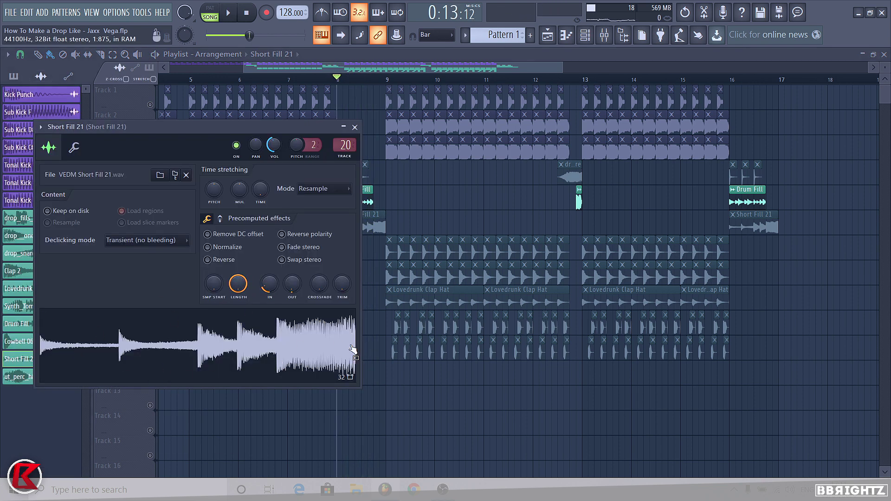
key(Escape)
click(150, 230)
key(space)
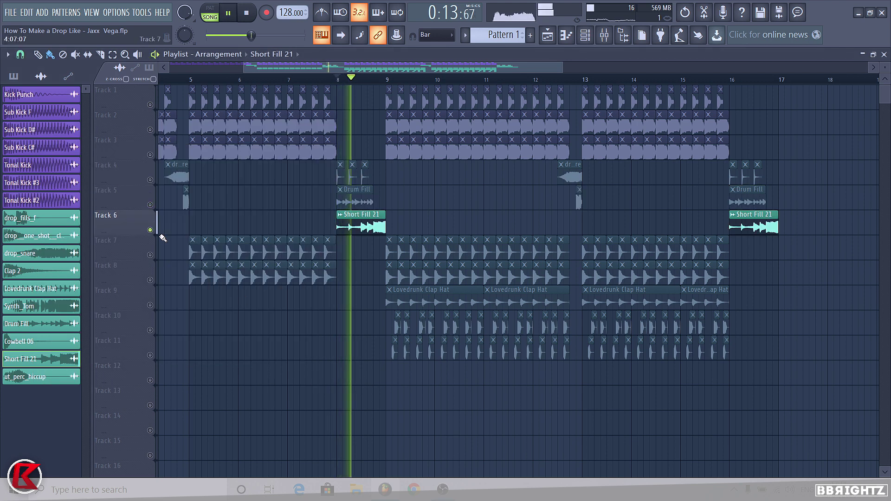
key(space)
Step: Unmute Tracks 5 and 4 and play the three fill layers together from bar 8
click(150, 205)
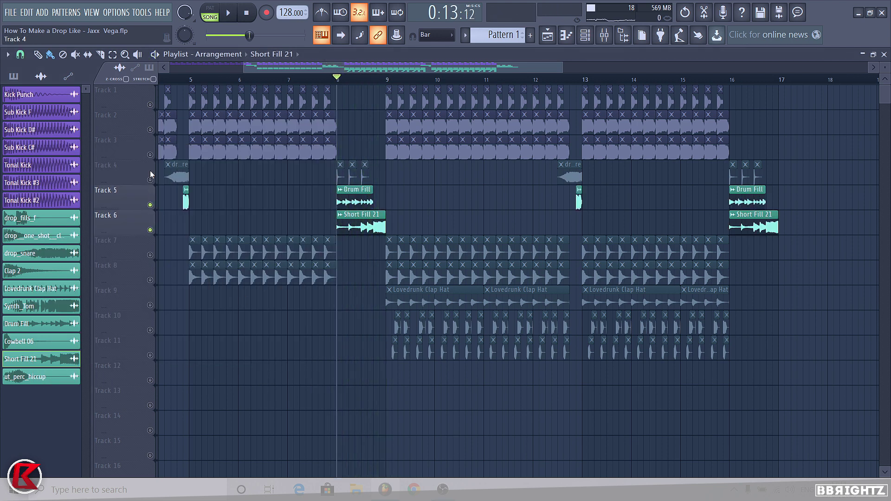
click(150, 180)
key(space)
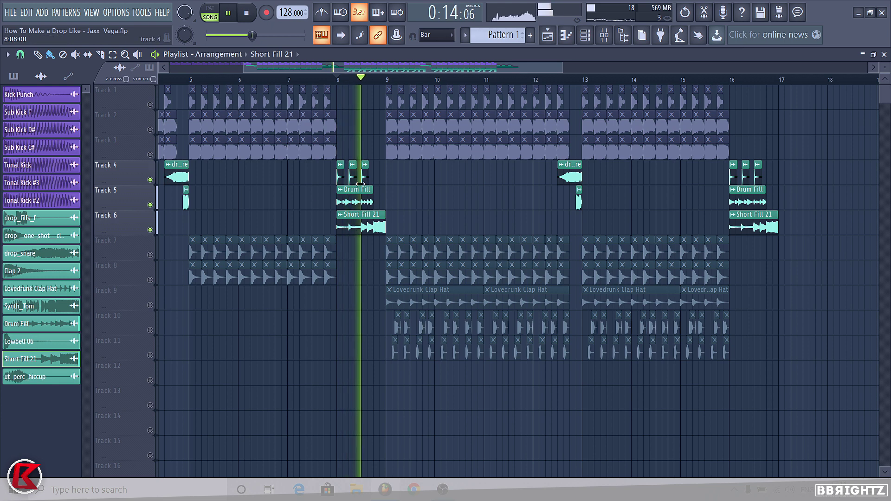
key(space)
Step: Solo the clap on Track 7, play it from bar 5, and switch the solo to Clap 2 on Track 8 for comparison
right_click(150, 255)
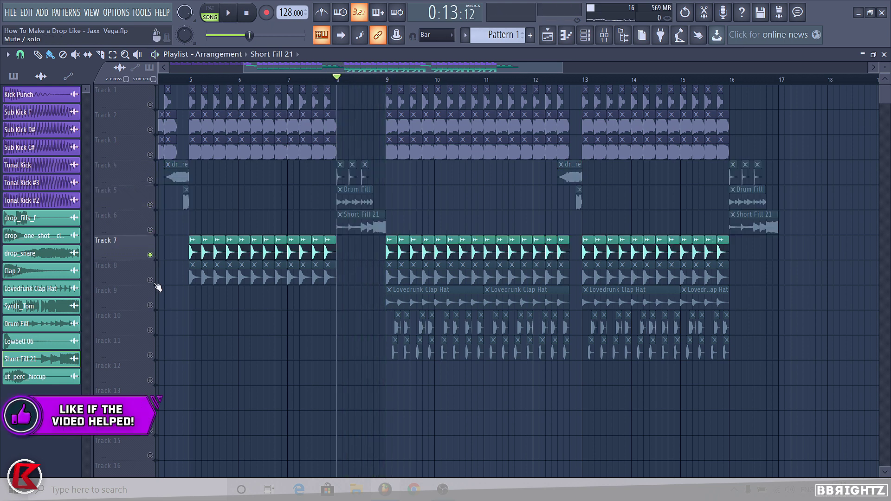
click(149, 280)
right_click(150, 254)
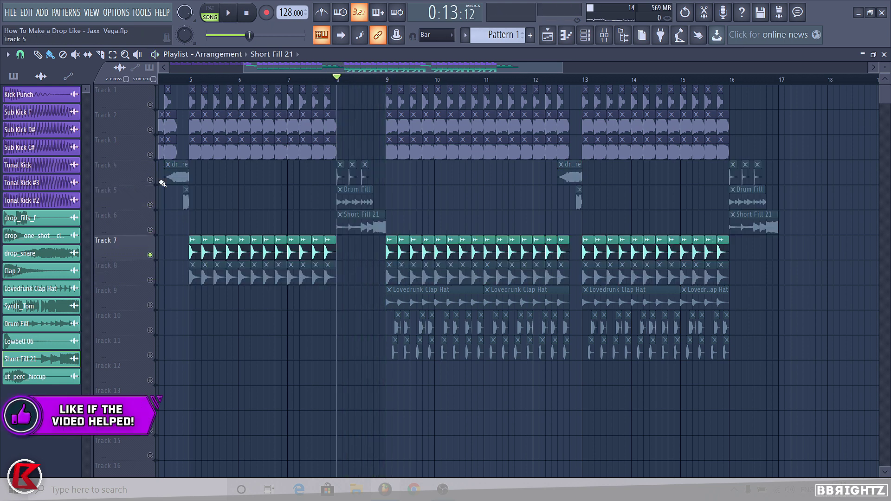
click(191, 83)
key(space)
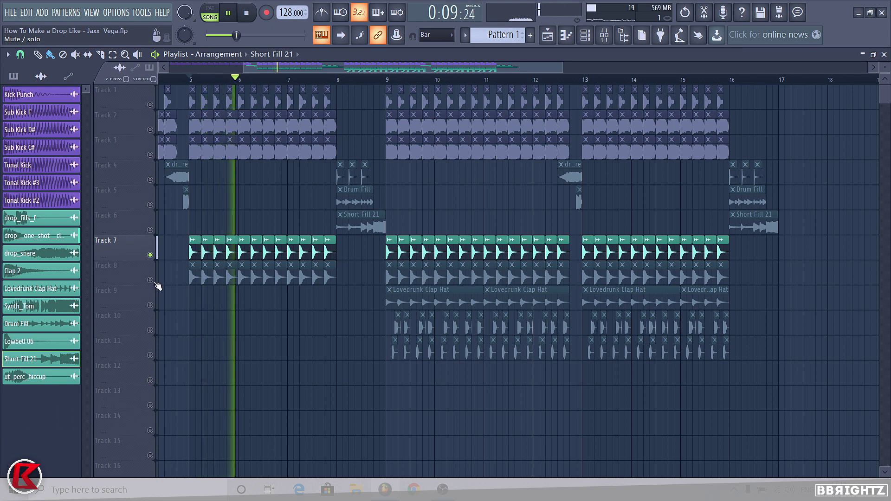
right_click(150, 280)
key(space)
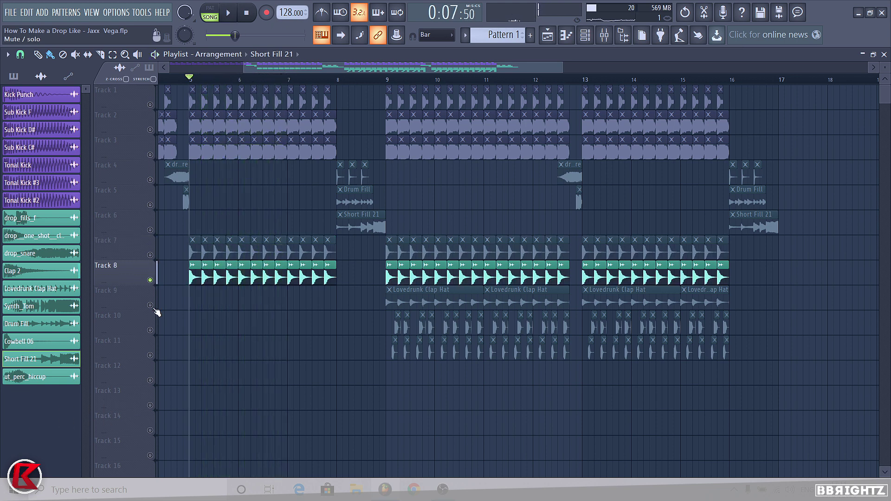
Step: Solo the Lovedrunk Clap Hat loop on Track 9 and play it from bar 9
right_click(150, 305)
click(387, 80)
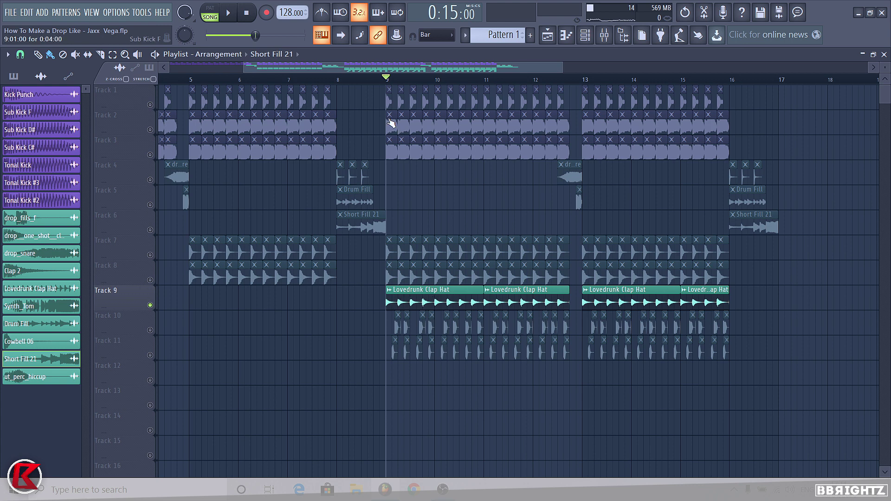
key(space)
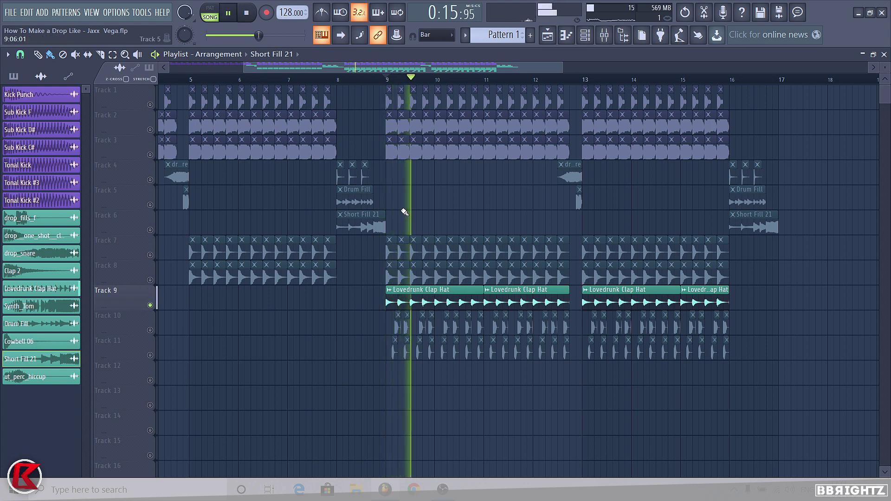
key(space)
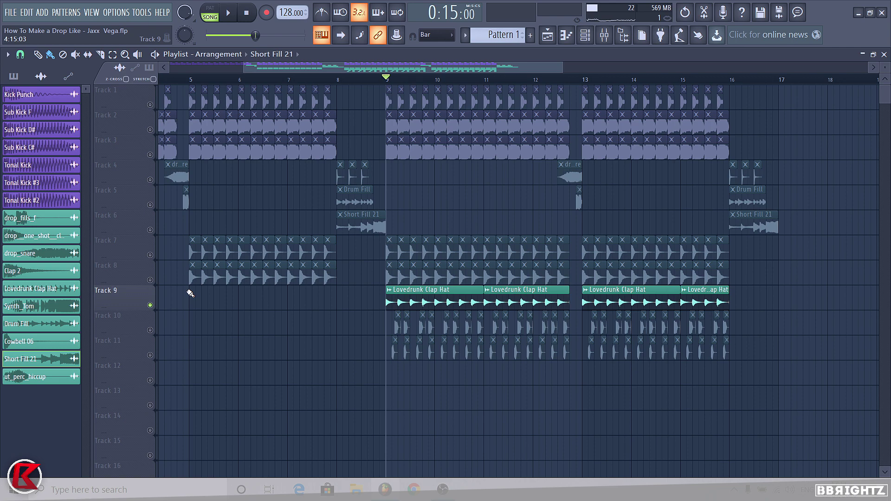
Step: Unmute Tracks 8 and 7 and play the claps together with the Lovedrunk Clap Hat loop from bar 9
click(150, 280)
click(150, 255)
key(space)
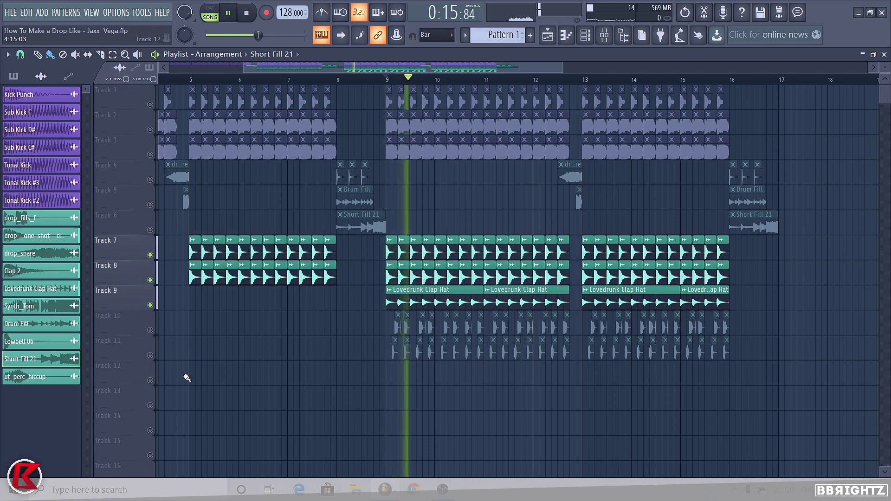
key(space)
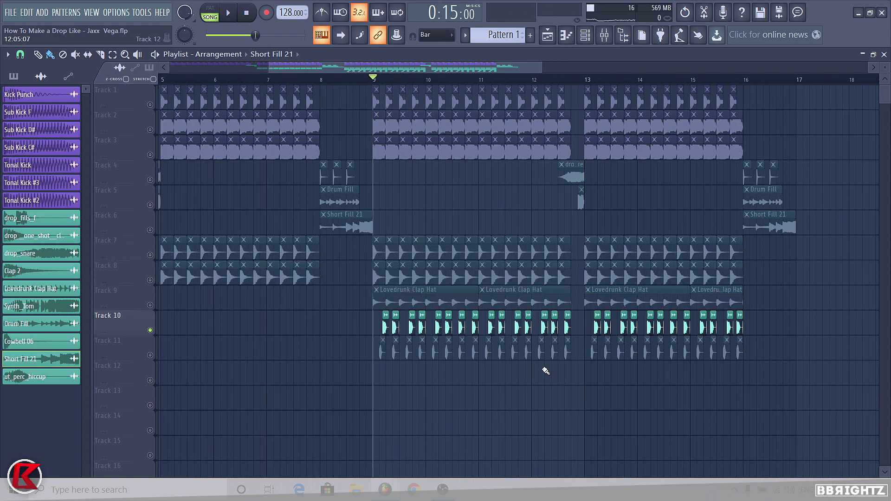
Step: Inspect the Synth_Tom sample and its clip placement on Track 10, and play the pattern from bar 9
scroll(445, 353, up, 3)
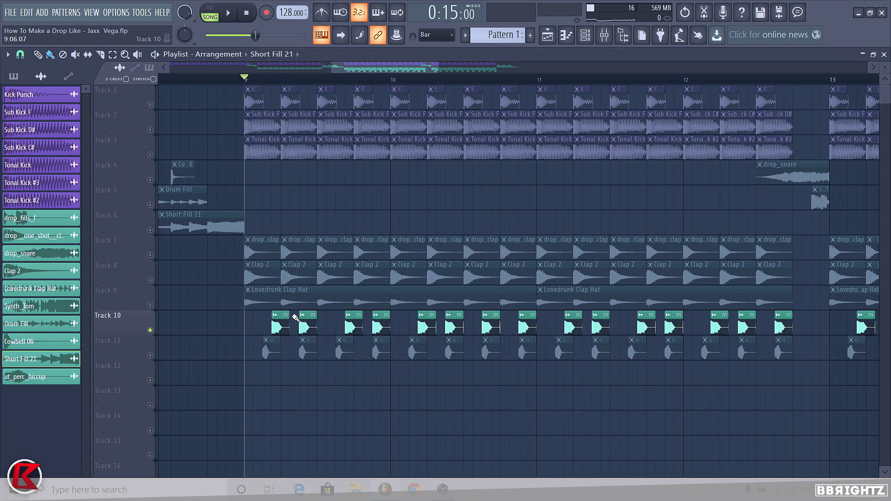
double_click(298, 325)
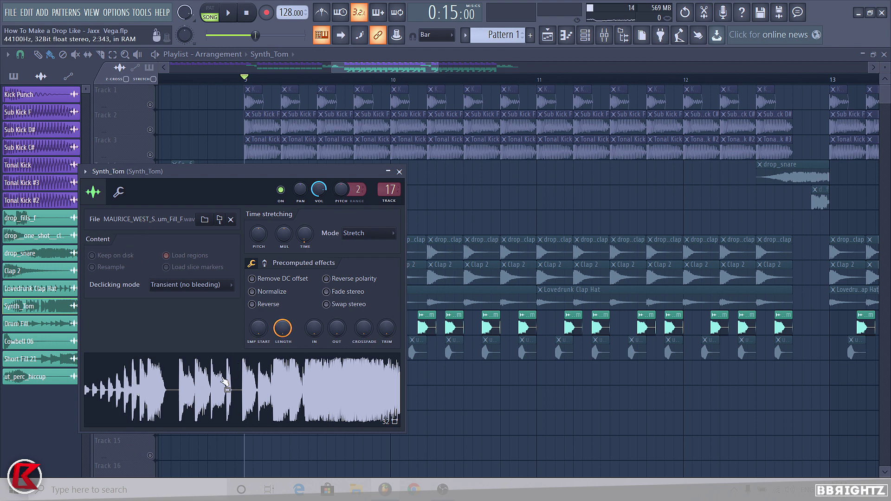
key(Escape)
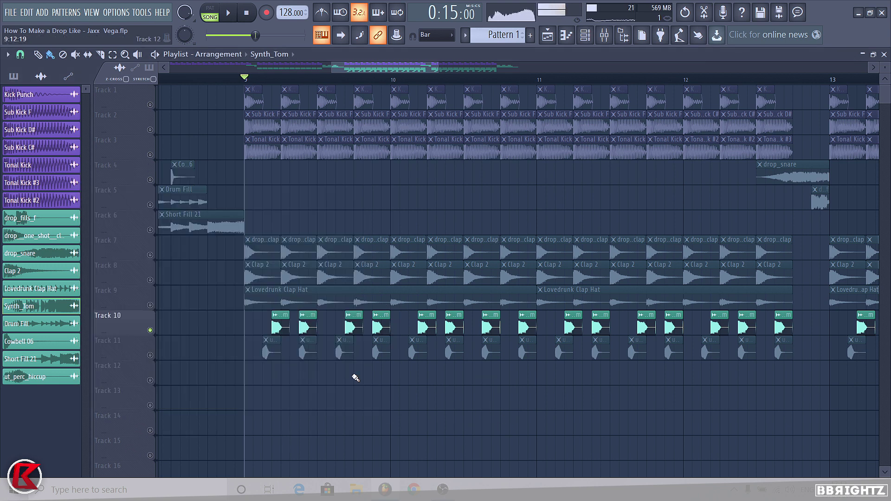
scroll(281, 334, up, 2)
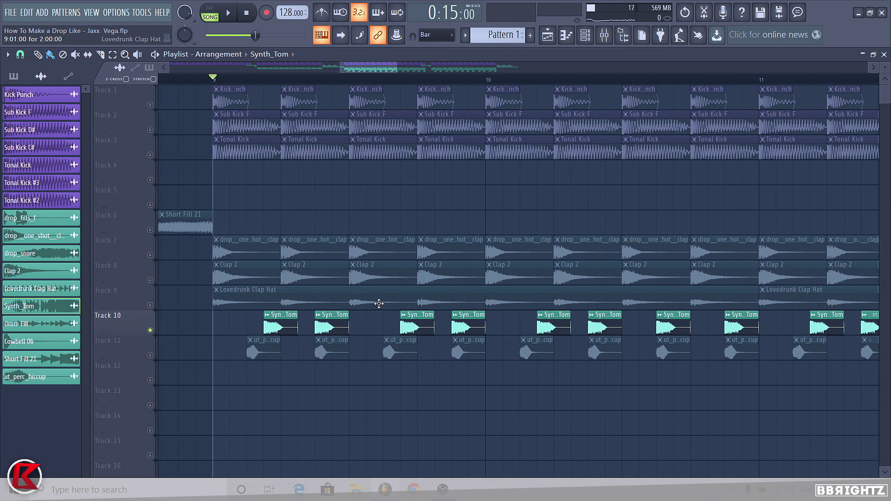
scroll(279, 328, up, 1)
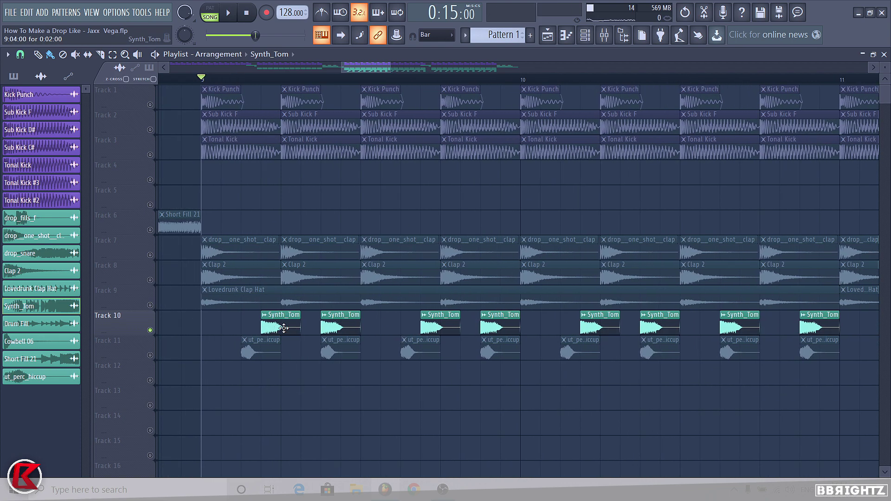
key(space)
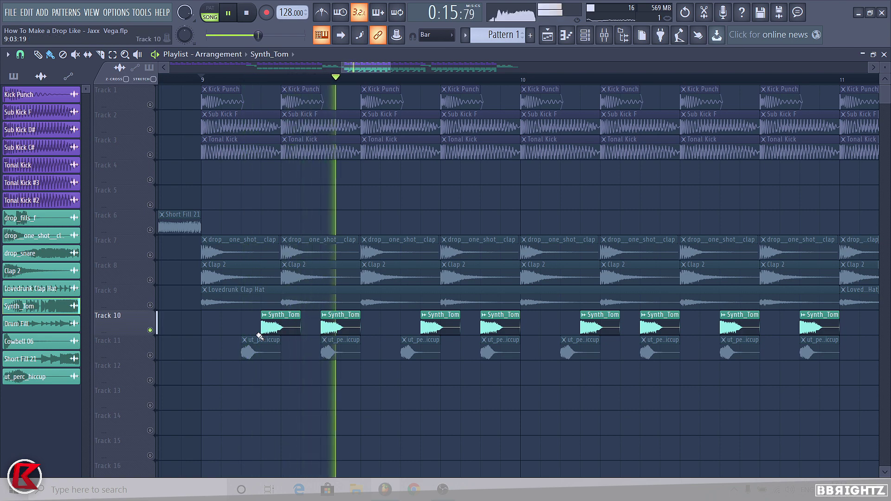
Step: Isolate Track 11, inspect the ut_perc_hiccup sample and examine its clip placement from bar 9
click(150, 355)
click(150, 330)
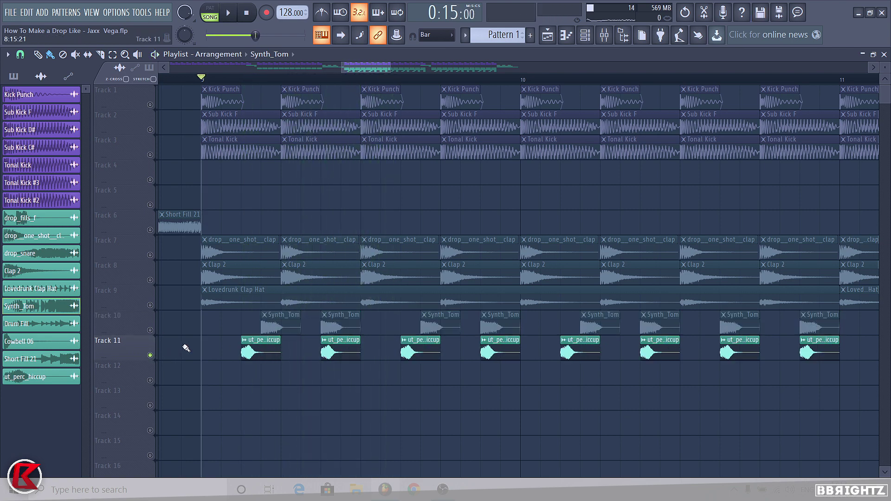
double_click(256, 354)
key(Escape)
scroll(279, 344, down, 3)
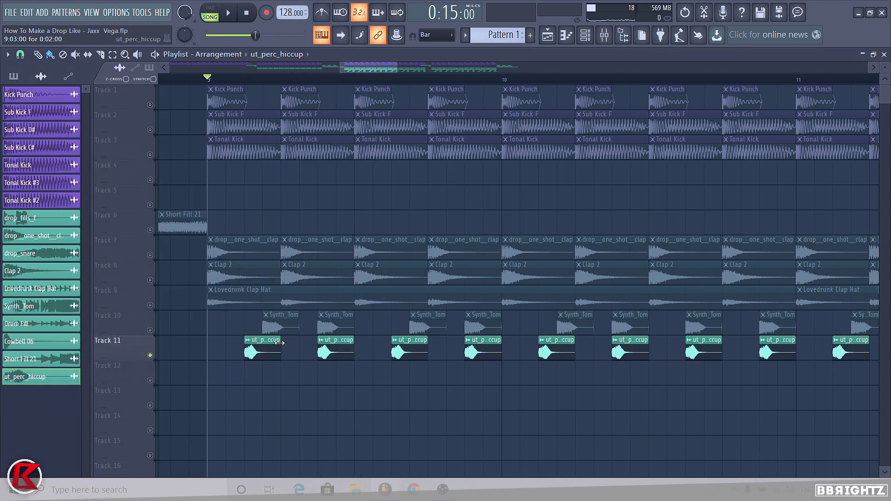
scroll(246, 366, up, 3)
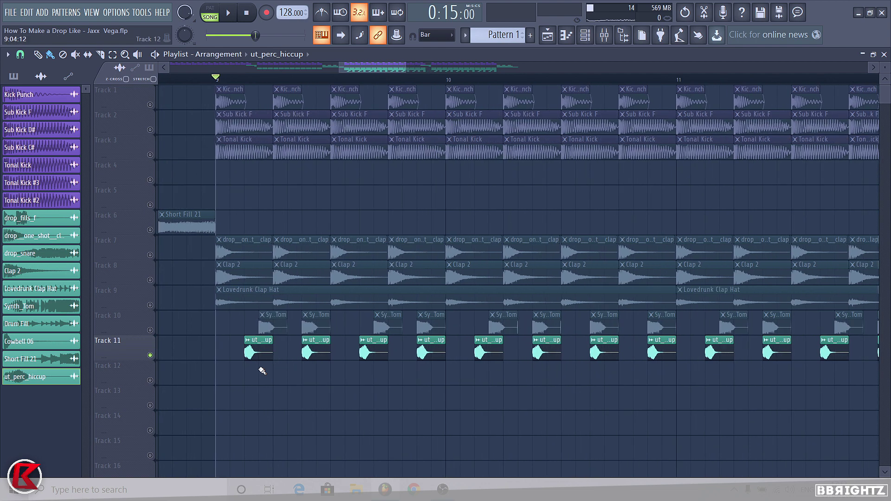
Step: Examine the ut_perc_hiccup clip placement on Track 11 and play the isolated pattern from bar 9
click(324, 377)
right_click(325, 379)
right_click(263, 382)
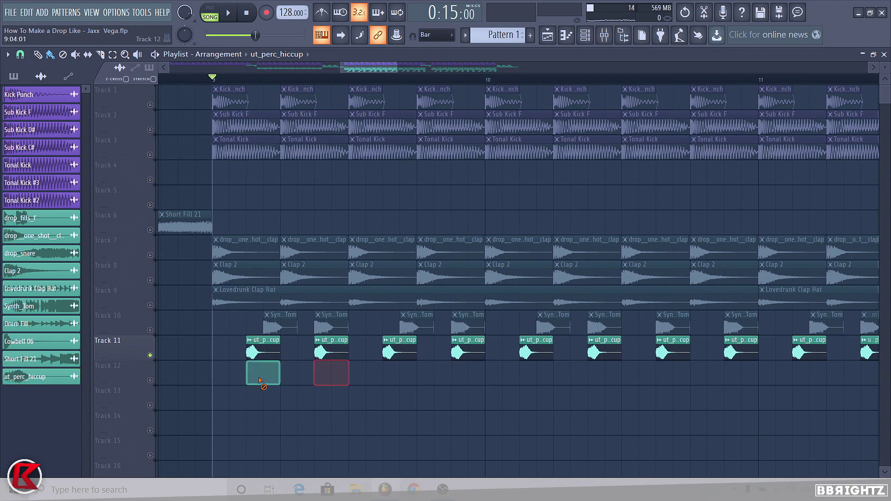
key(space)
scroll(150, 344, down, 1)
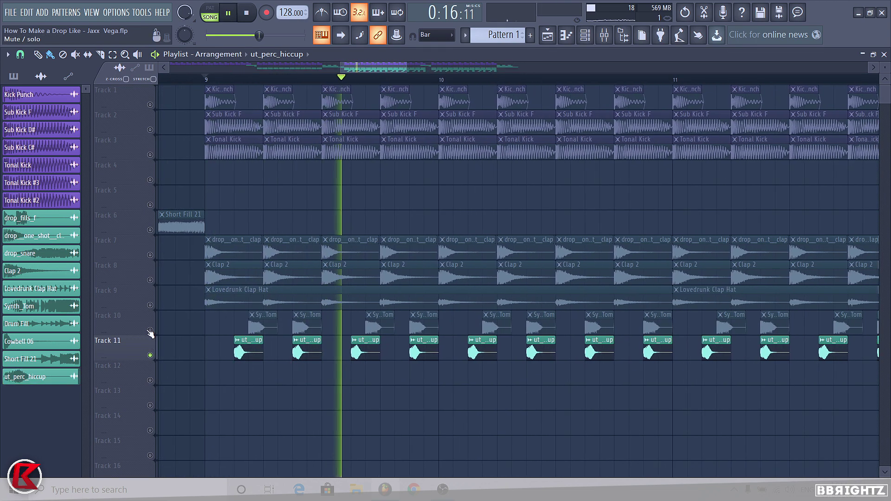
Step: Unmute percussion and clap Tracks 10, 9, 8 and 7, plus Tracks 1 to 4, during playback
click(149, 330)
click(150, 305)
click(150, 280)
click(149, 255)
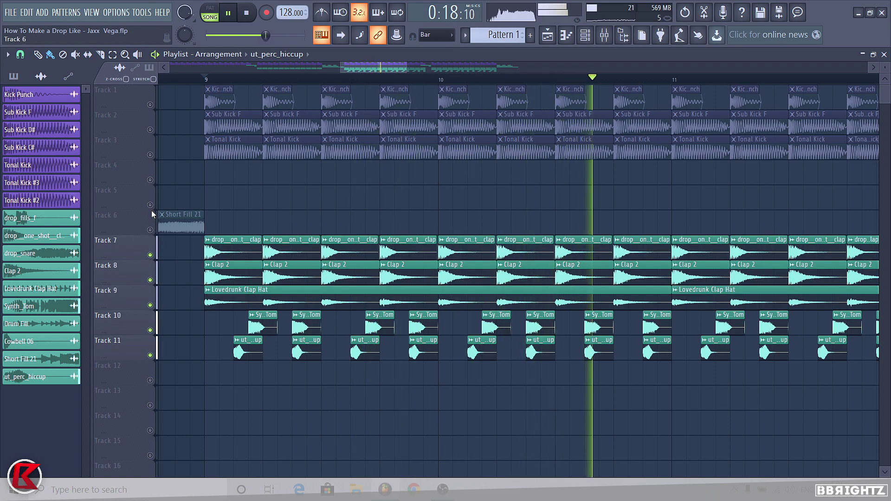
click(150, 105)
click(150, 130)
click(149, 155)
scroll(146, 157, down, 4)
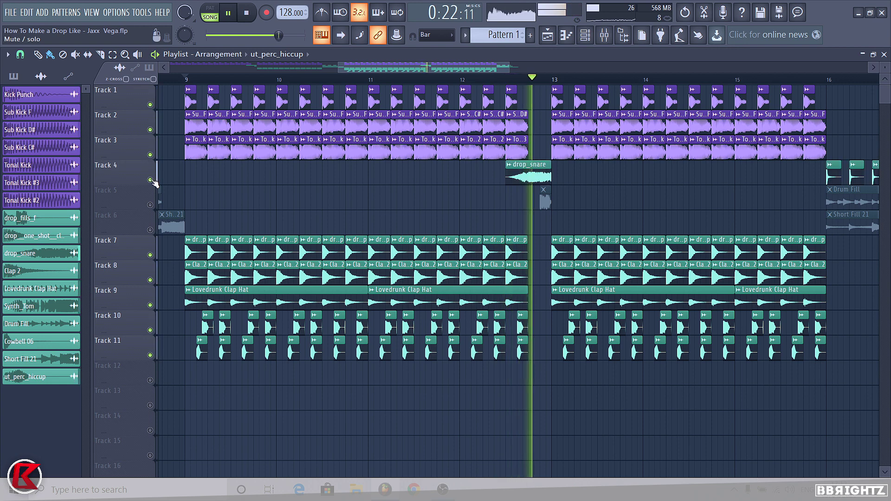
Step: Unmute all tracks and play the complete kick and percussion arrangement from bar 9
key(space)
scroll(155, 185, down, 3)
right_click(149, 155)
right_click(150, 155)
scroll(557, 189, down, 3)
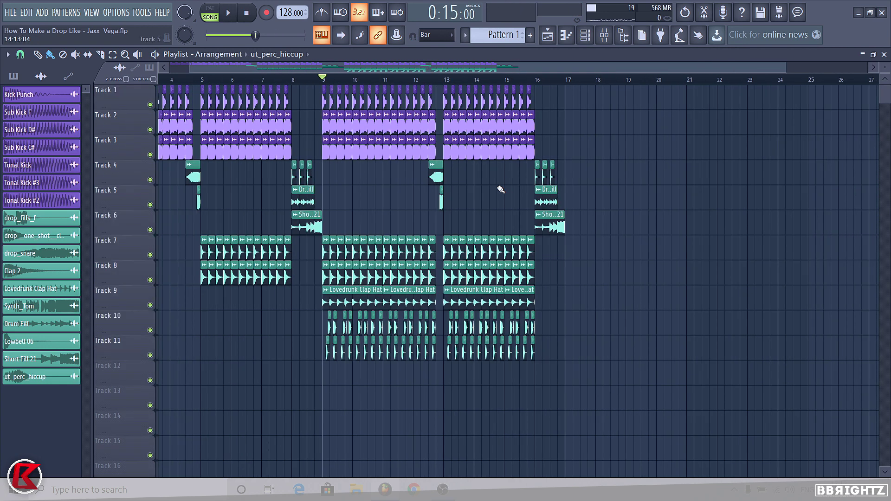
key(space)
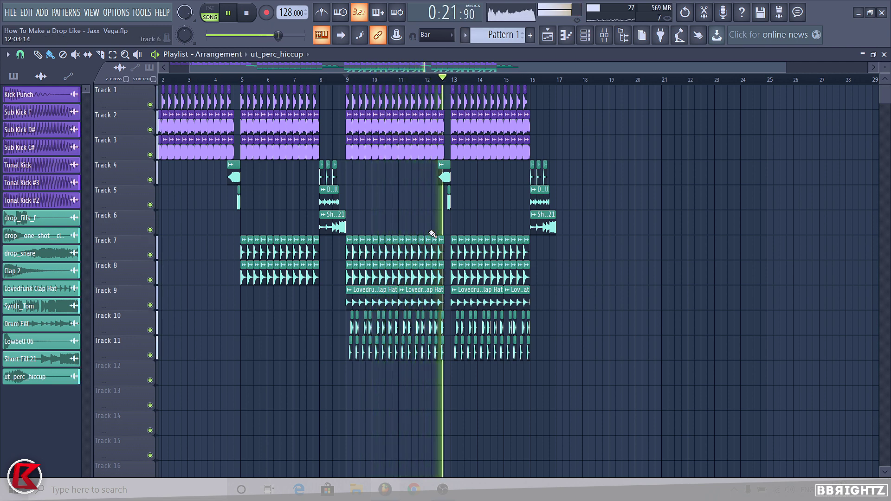
key(space)
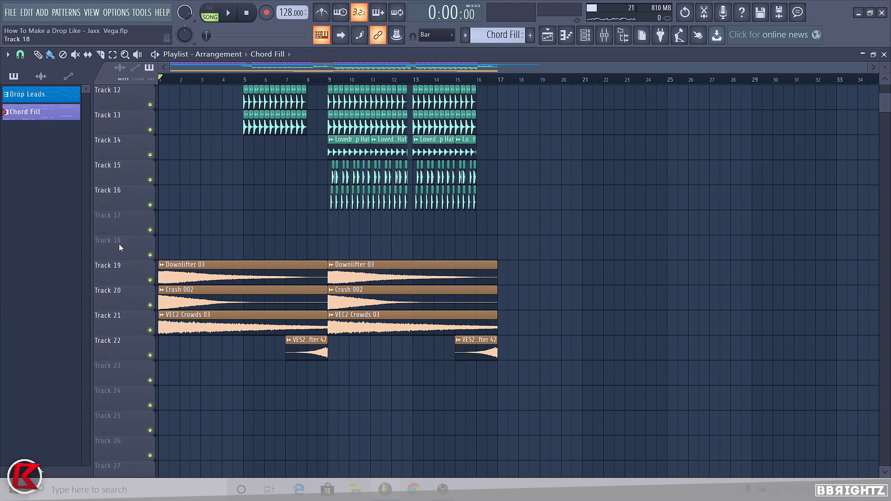
Step: Solo the Downlifter 03 clips on Track 19 and play them from bar 1
ctrl+click(150, 281)
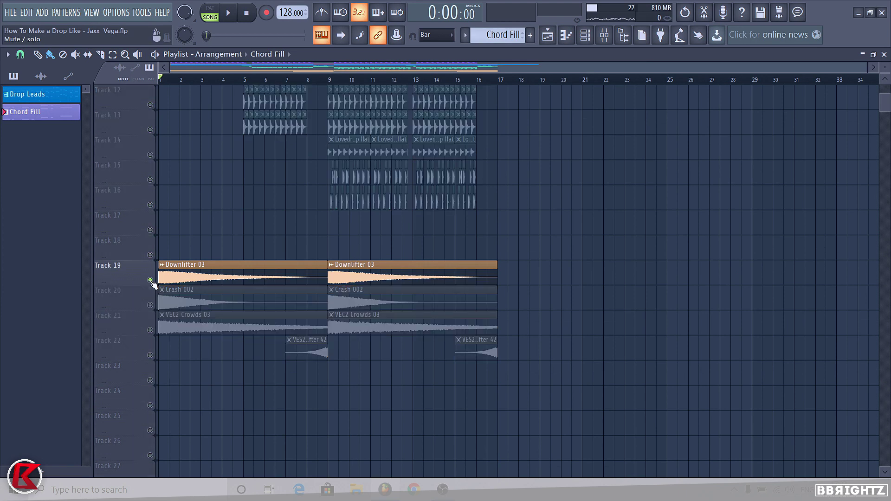
key(space)
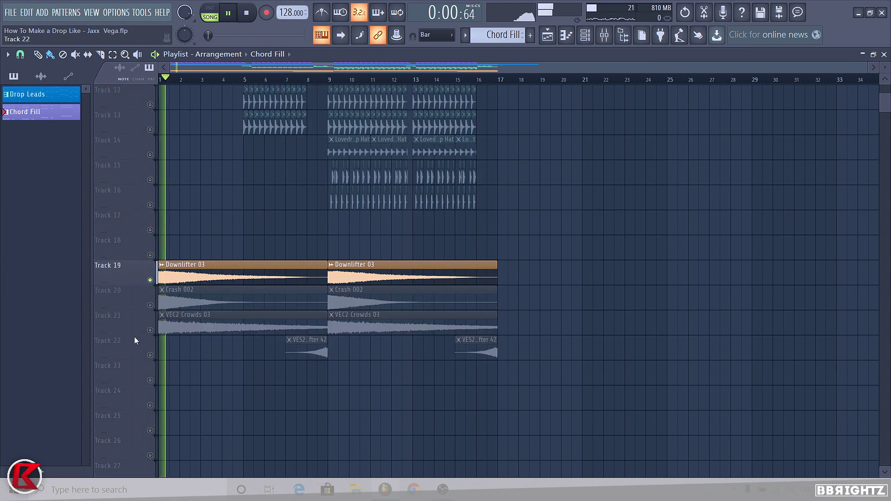
key(space)
Step: Solo the Crash 002 clips on Track 20 and play them from bar 1
ctrl+click(150, 305)
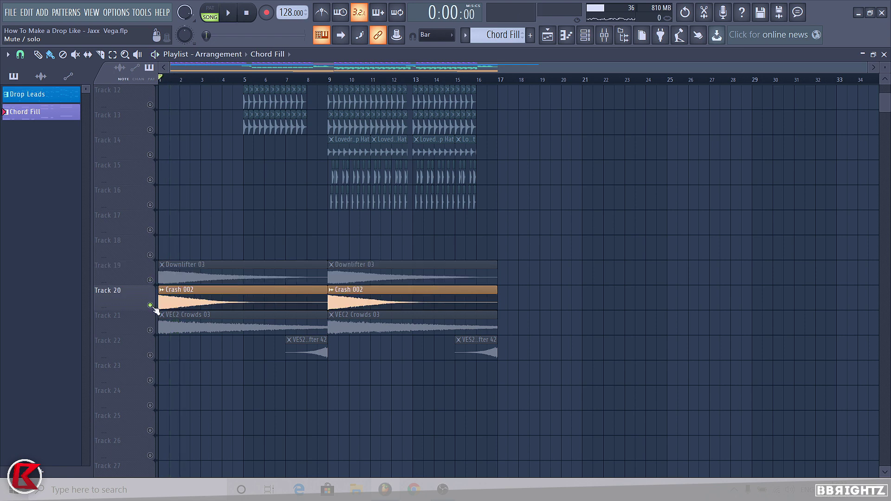
key(space)
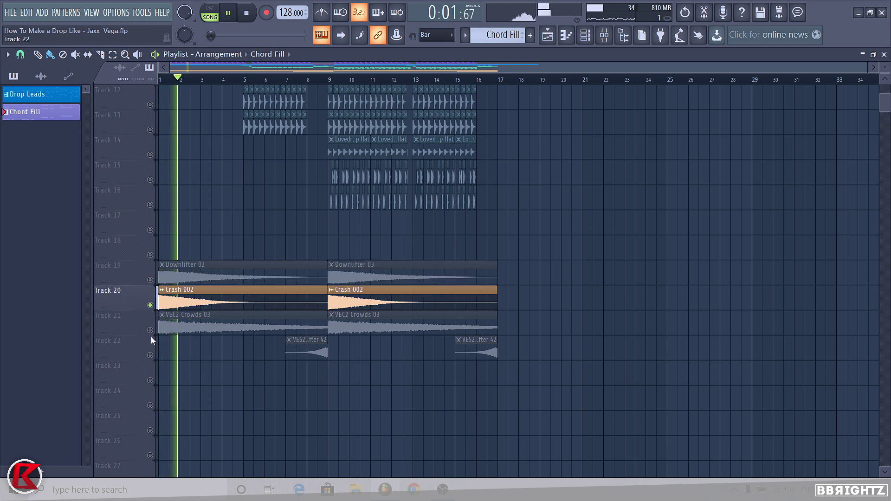
key(space)
Step: Solo the VEC2 Crowds 03 clips on Track 21 and play them from bar 1
ctrl+click(150, 330)
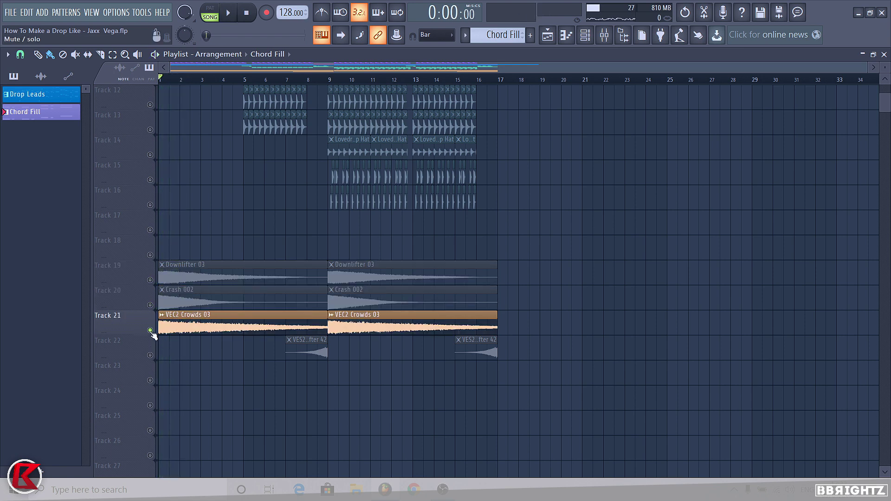
key(space)
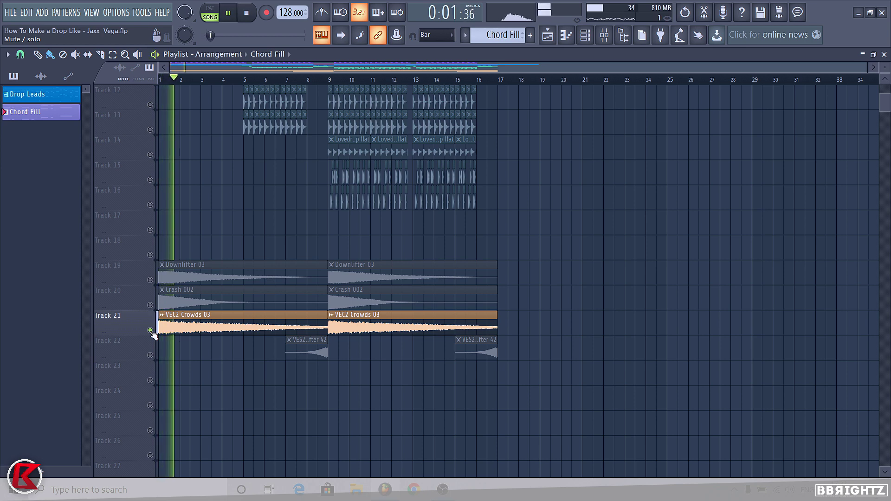
key(space)
Step: Unmute Tracks 22, 20 and 19 alongside Track 21 and play the combined effects from bar 8
click(149, 356)
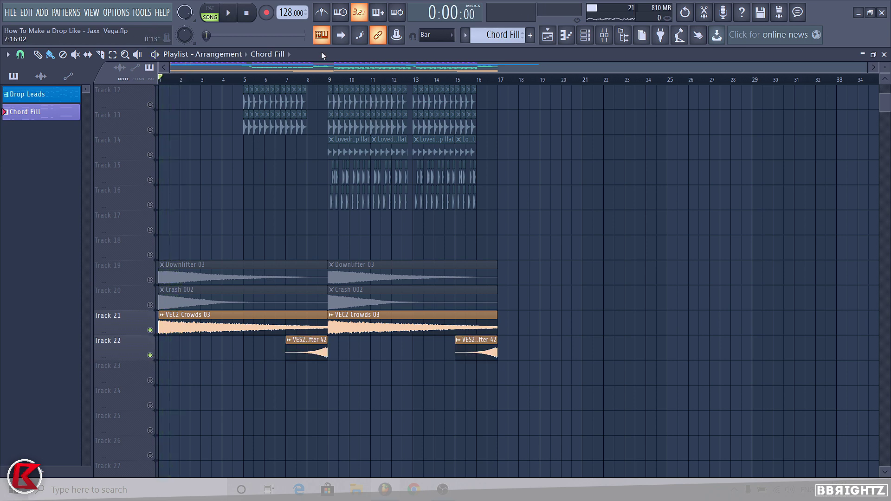
key(space)
click(151, 331)
click(150, 330)
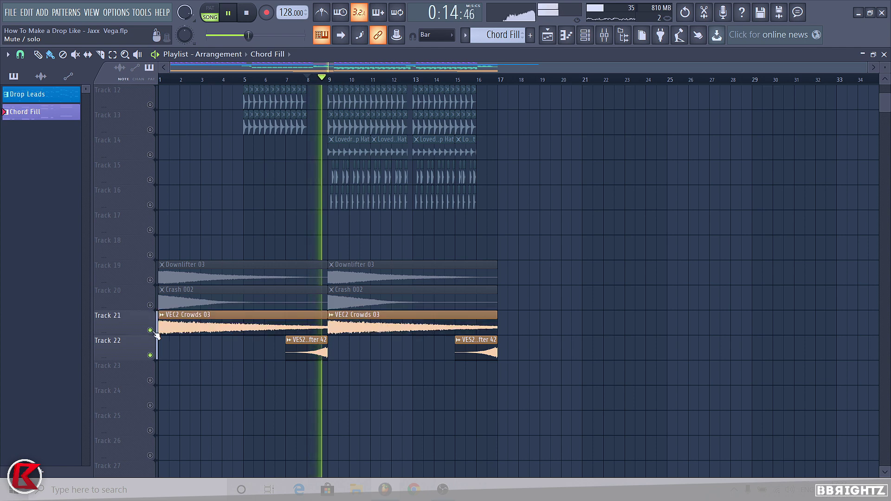
click(150, 305)
click(150, 280)
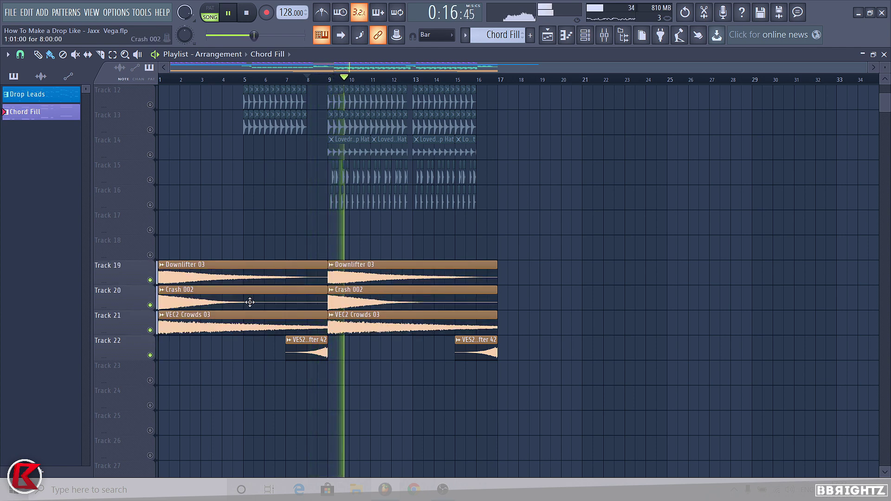
key(space)
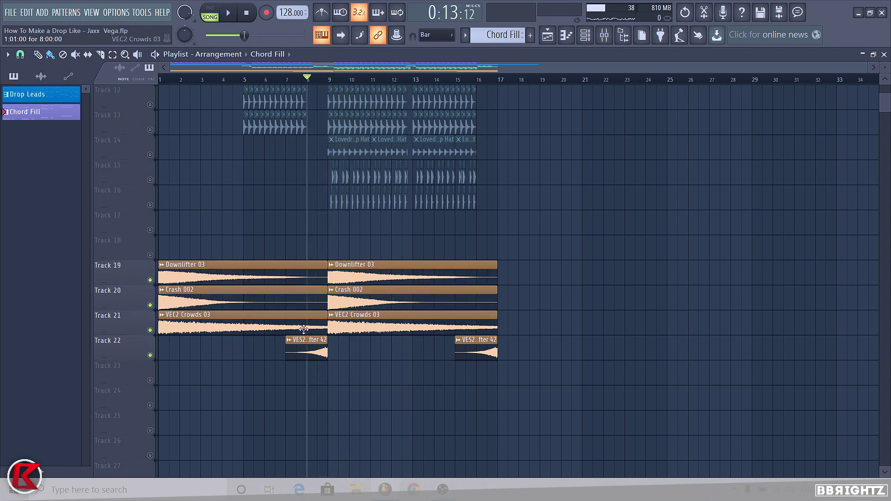
Step: Solo the KSHMR Stab clips on Track 7 and play them from bar 1
scroll(615, 304, up, 6)
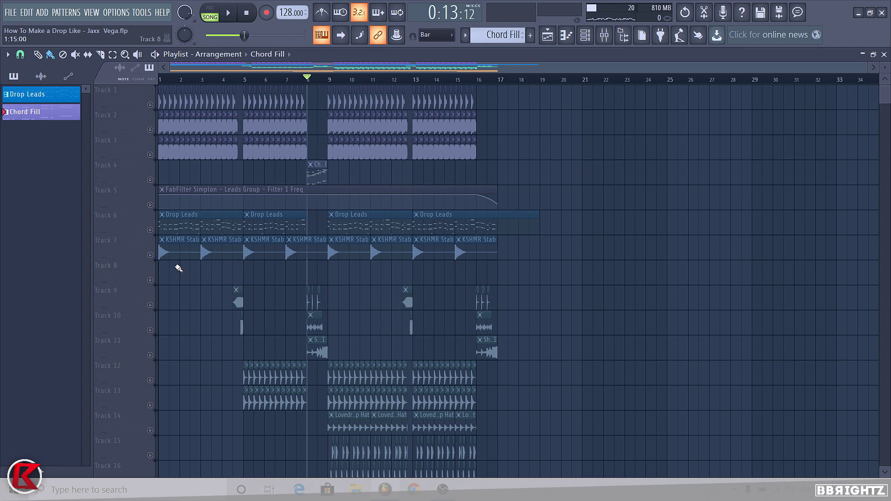
click(155, 242)
click(173, 80)
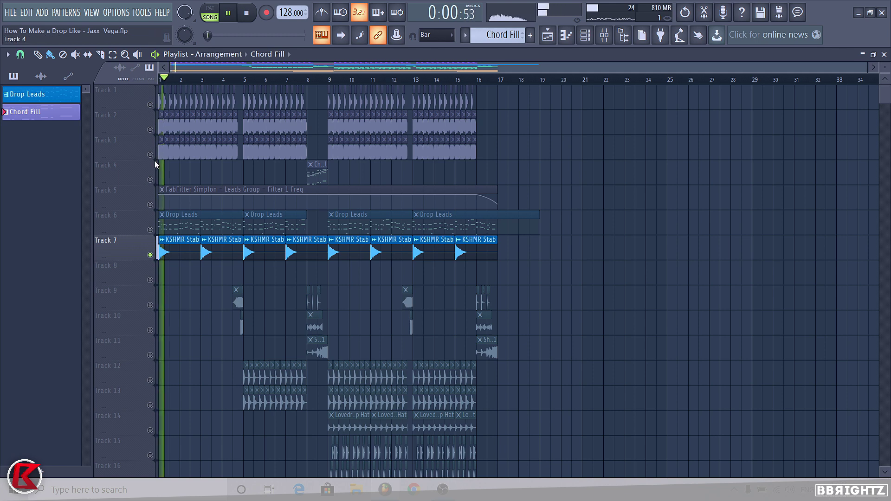
key(space)
Step: Solo Track 4 and play the Chord Fill pattern from bar 8
click(152, 183)
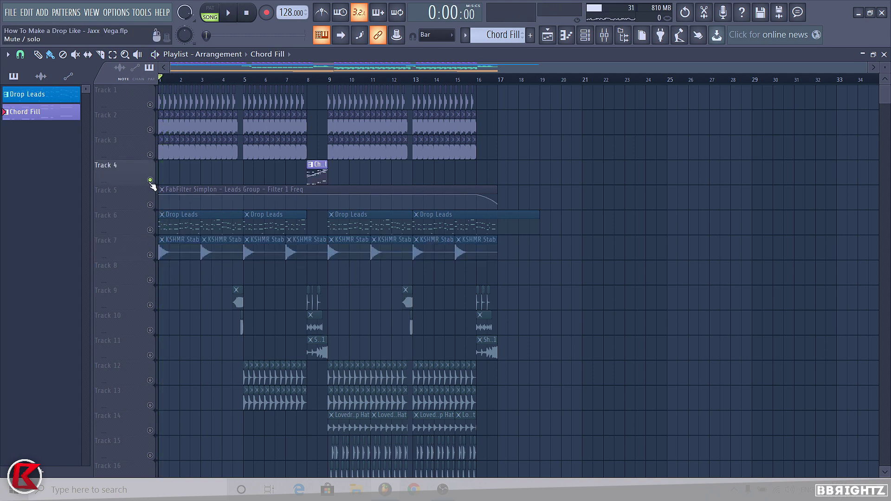
key(space)
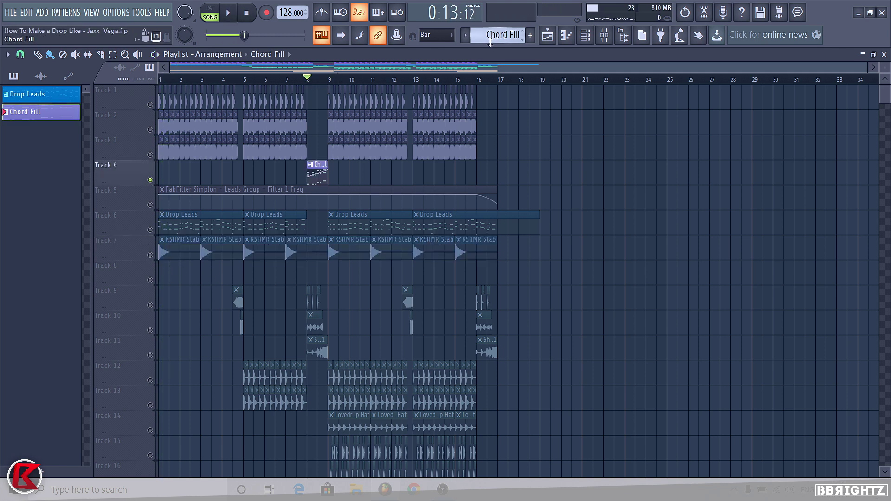
key(space)
key(space)
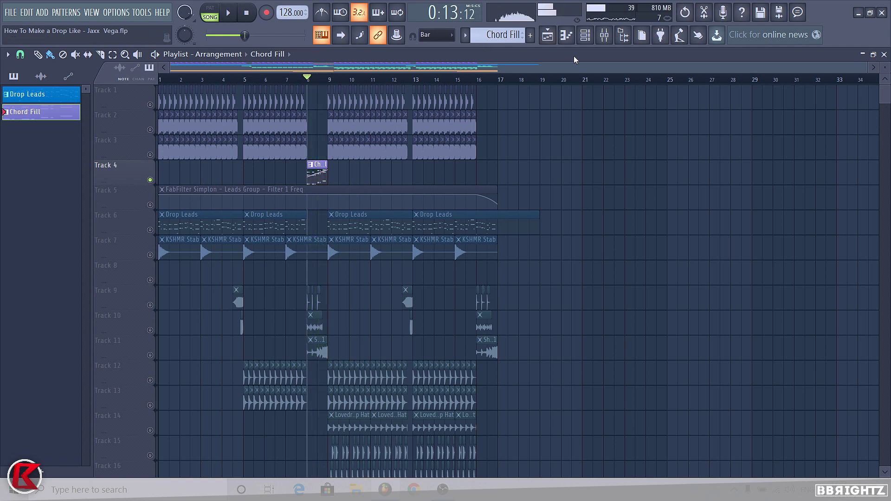
Step: Inspect the Nexus preset on Chord Fill 1 and the Sylenth1 preset on Chord Fill 2
click(586, 35)
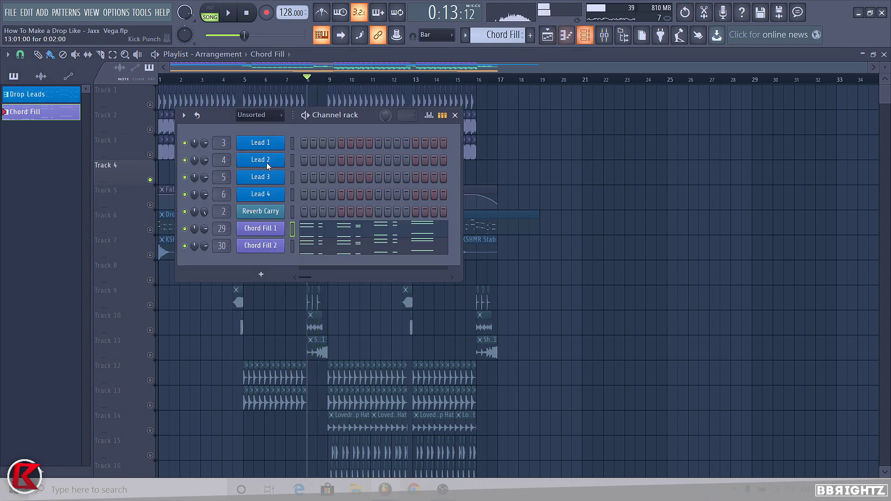
click(263, 229)
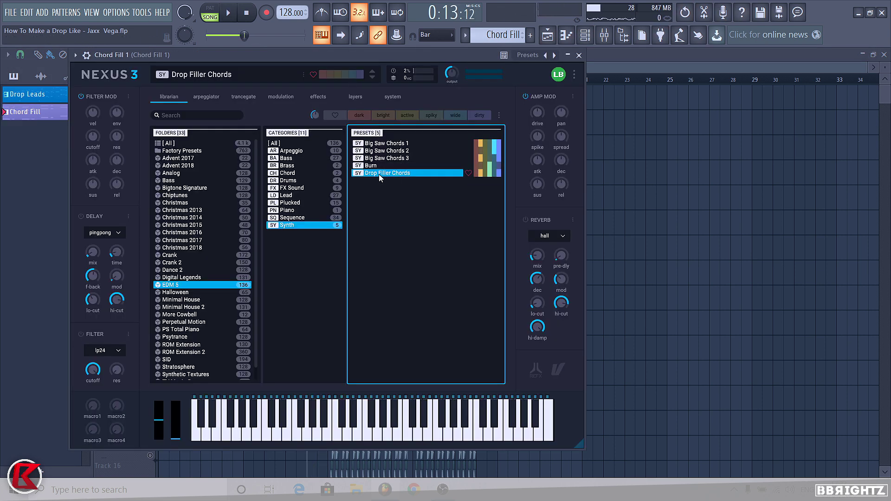
click(580, 56)
click(258, 243)
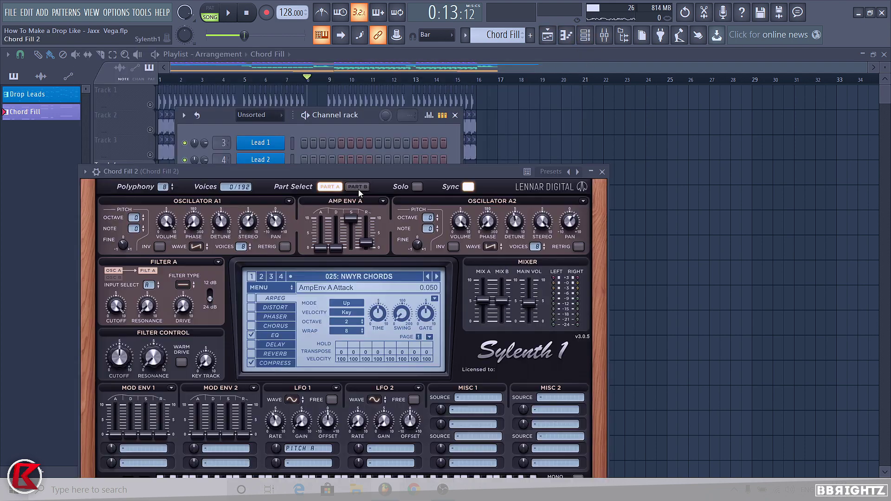
click(602, 172)
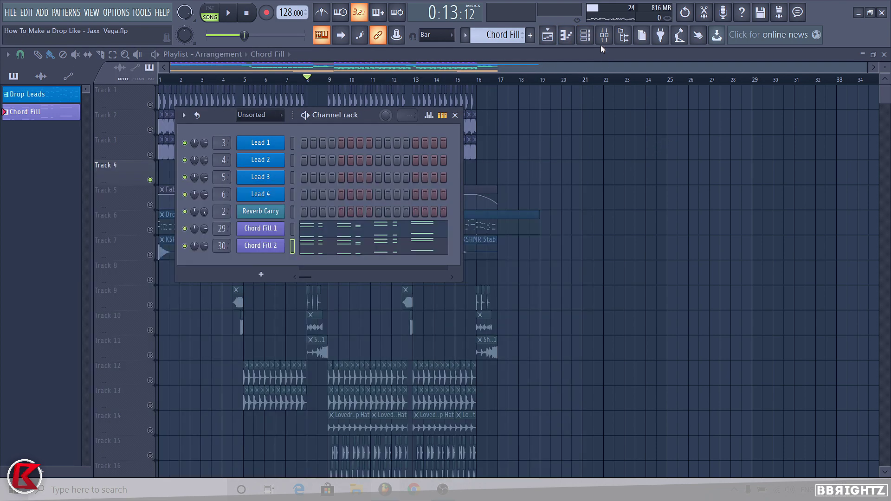
Step: Play the chord fill with the mixer open and inspect the effect chain on the Chord Fill Group
click(604, 35)
key(space)
scroll(374, 185, down, 4)
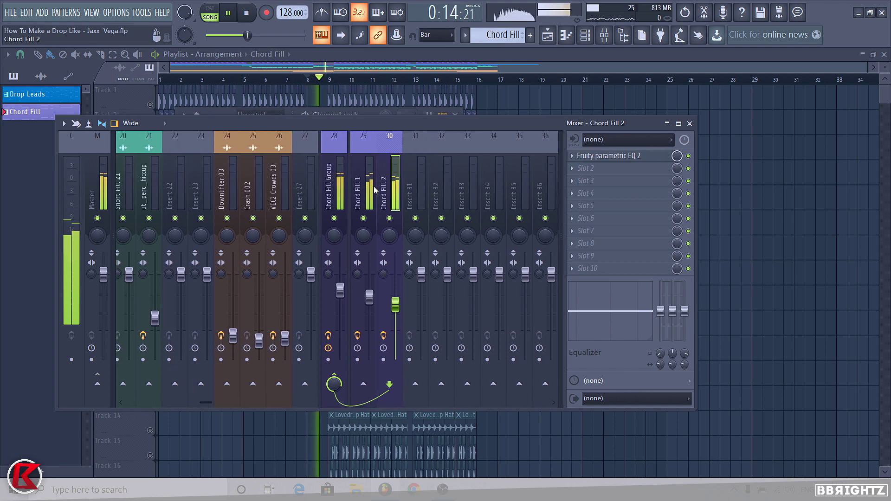
click(334, 185)
key(space)
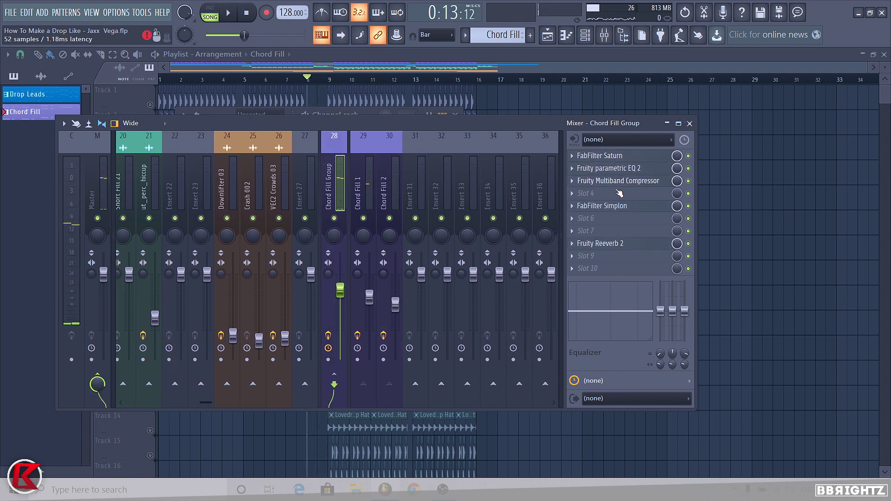
Step: Close the mixer and channel rack while replaying the isolated chord fill from bar 8
click(691, 124)
key(space)
click(455, 114)
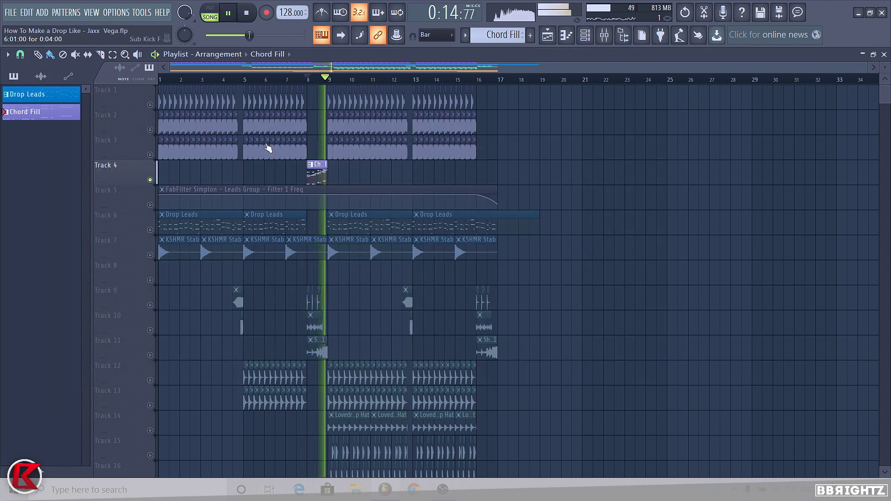
key(space)
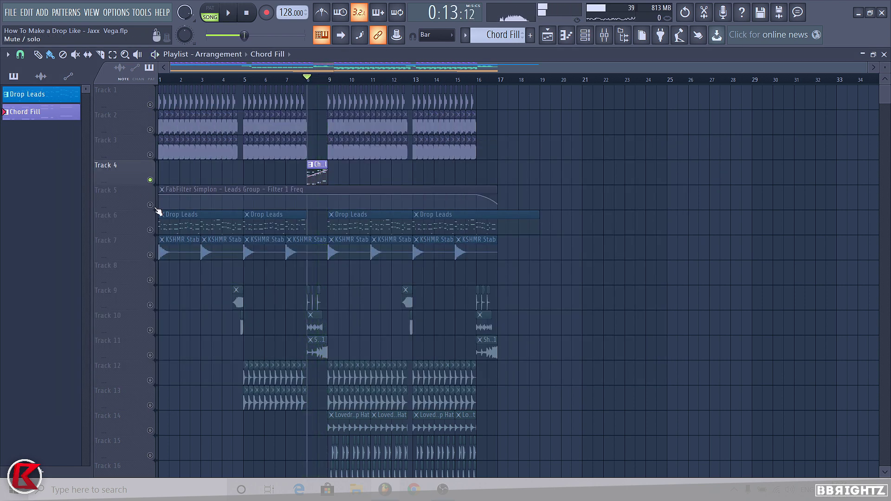
Step: Unmute Tracks 5 and 6 to examine the Leads Group filter automation with the Drop Leads pattern
click(150, 205)
click(150, 230)
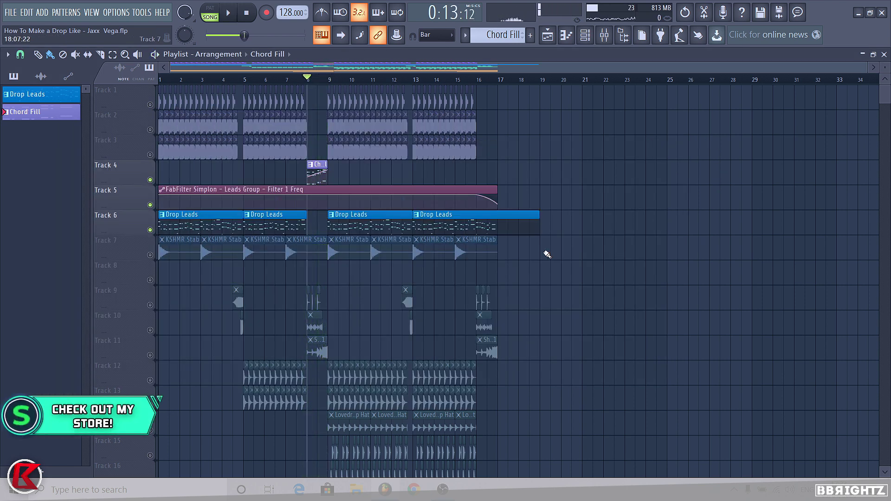
scroll(471, 294, down, 4)
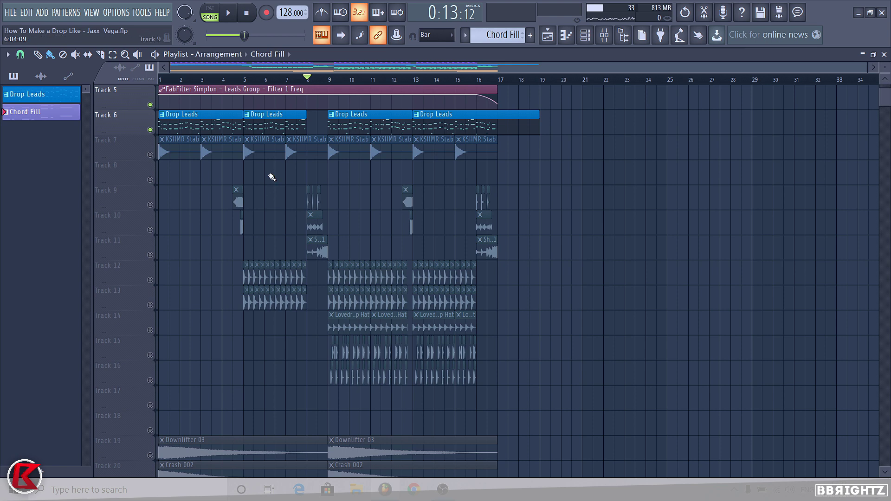
Step: Unmute all tracks and play the full drop from bar 1
right_click(150, 130)
right_click(150, 129)
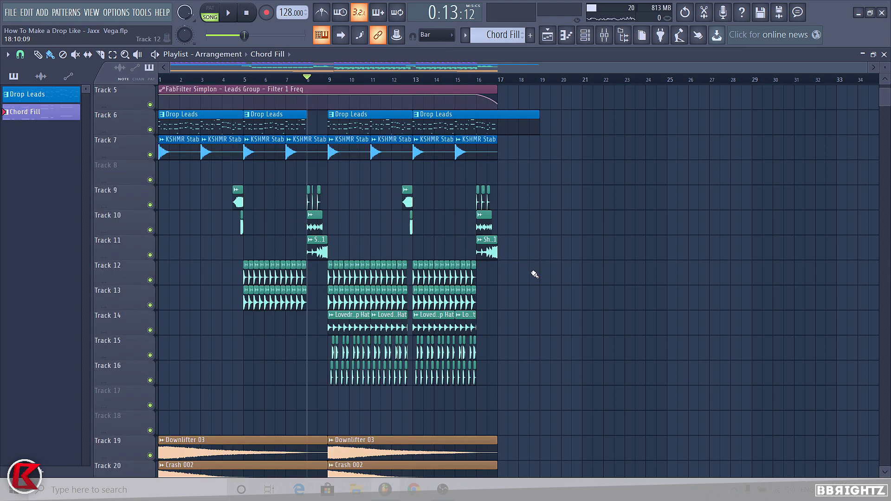
scroll(551, 278, up, 4)
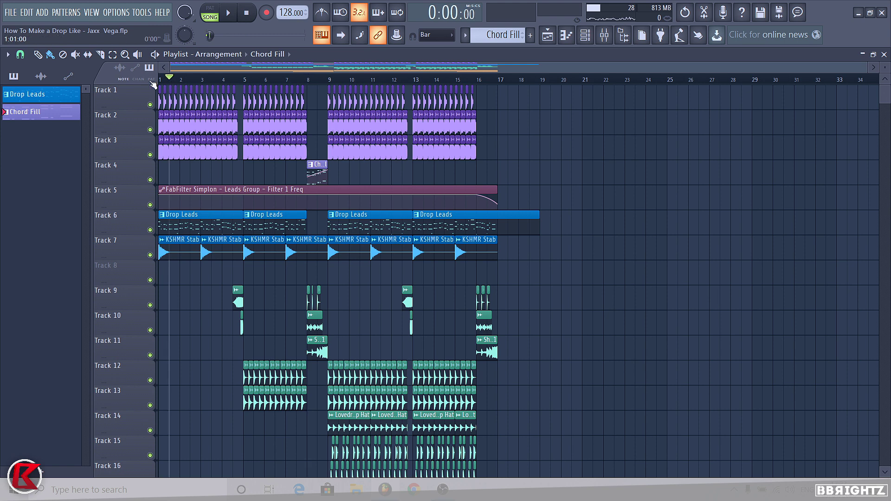
key(space)
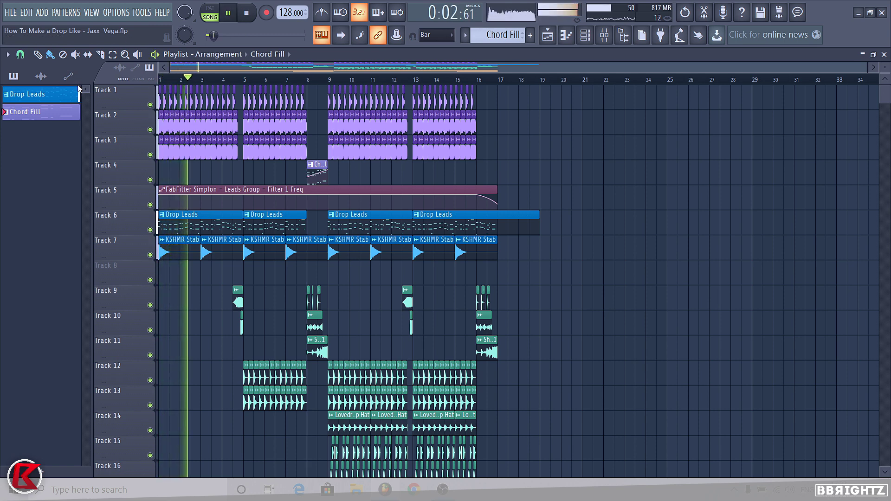
Step: Open the mixer during playback to inspect the Leads Group effect chain, and close the mixer
click(604, 35)
scroll(202, 159, up, 6)
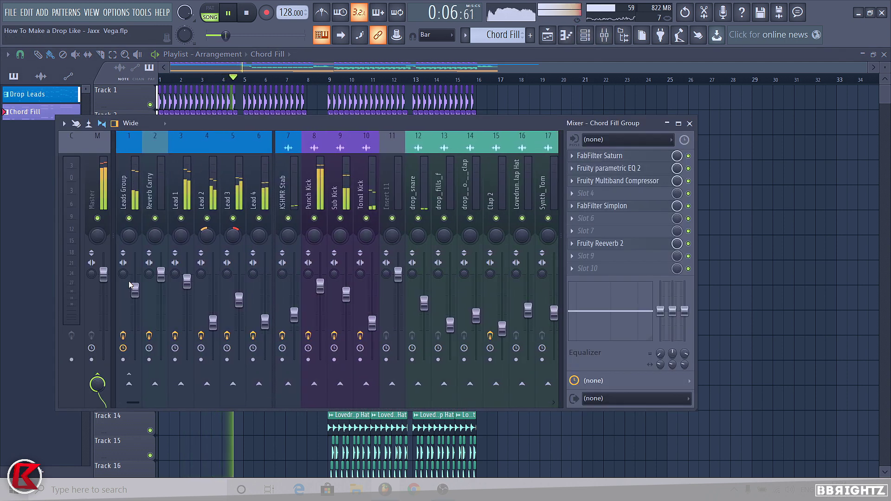
click(135, 288)
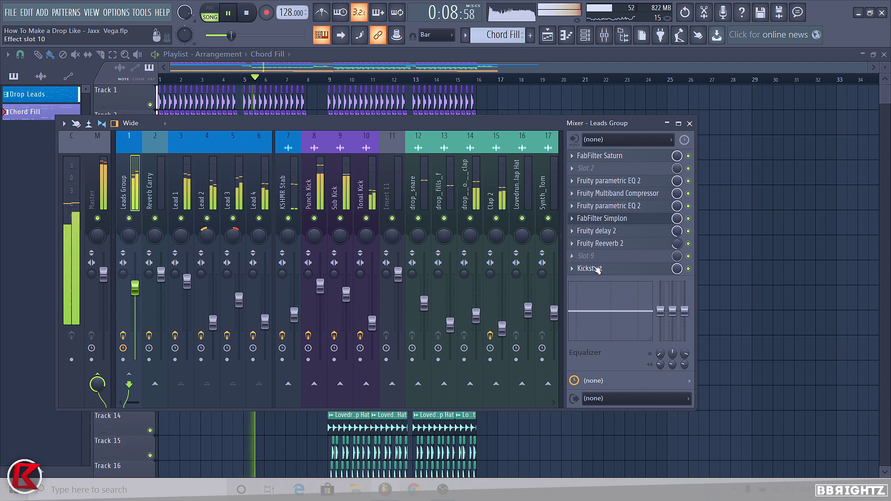
click(689, 124)
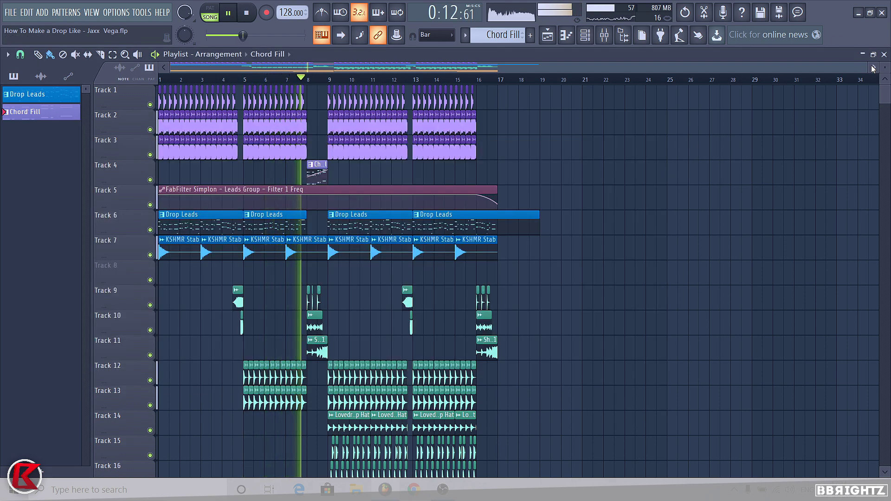
Step: View all layers of the drop in the playlist while it plays through, and stop playback just after bar 17 begins
drag(868, 68, 642, 92)
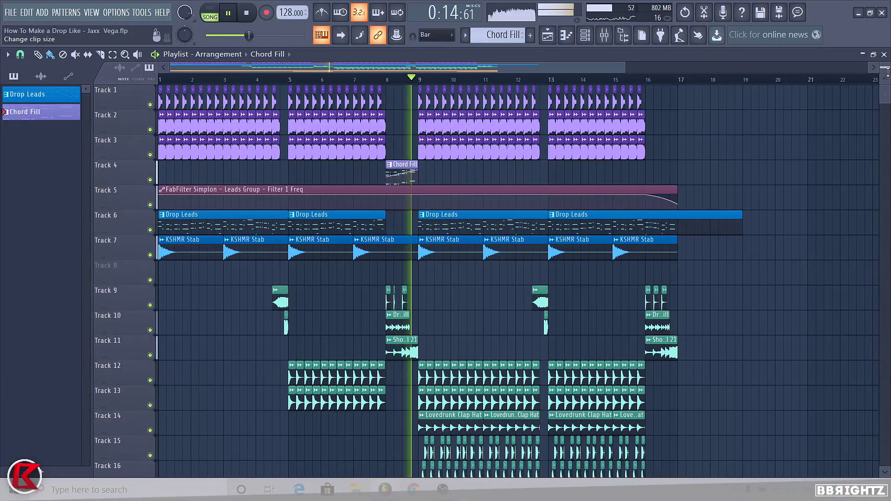
scroll(642, 91, down, 2)
drag(884, 67, 882, 64)
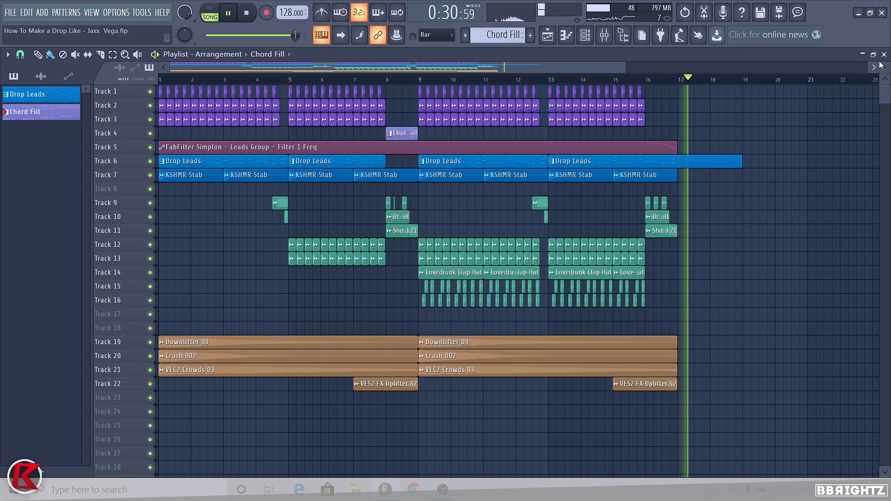
key(space)
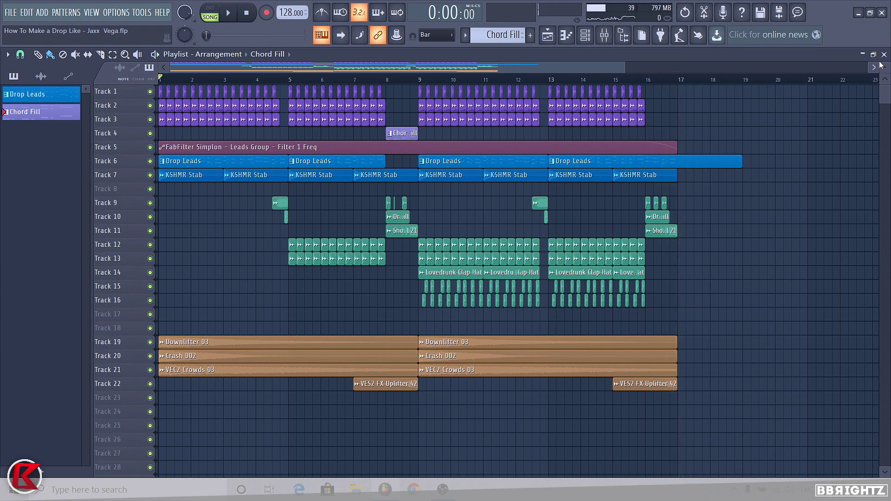
scroll(885, 70, up, 3)
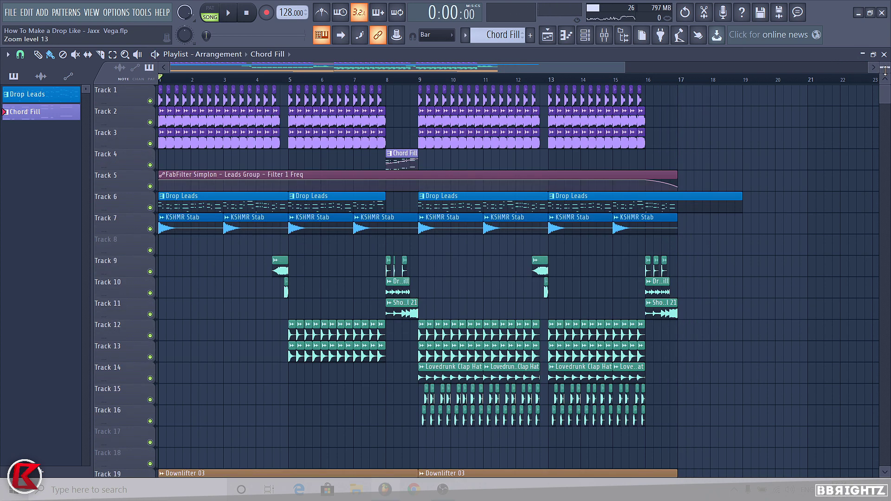